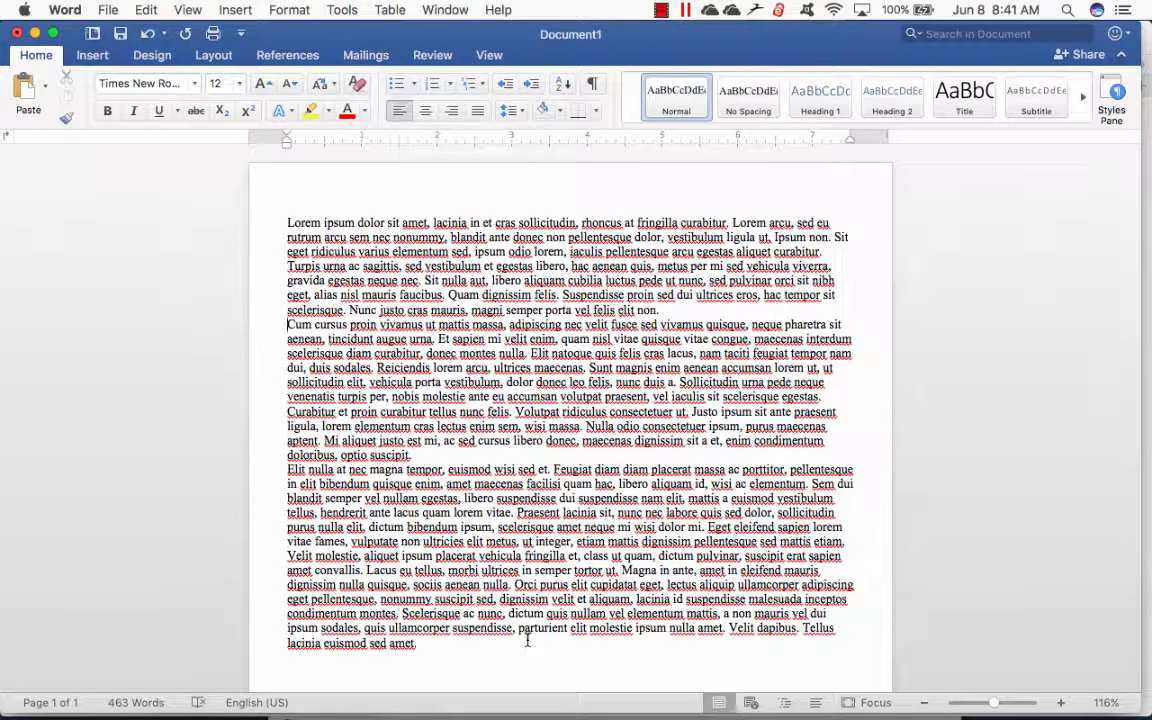
# - Switch to Safari and search Google Images for "thanksgiving clip art"
pyautogui.click(229, 698)
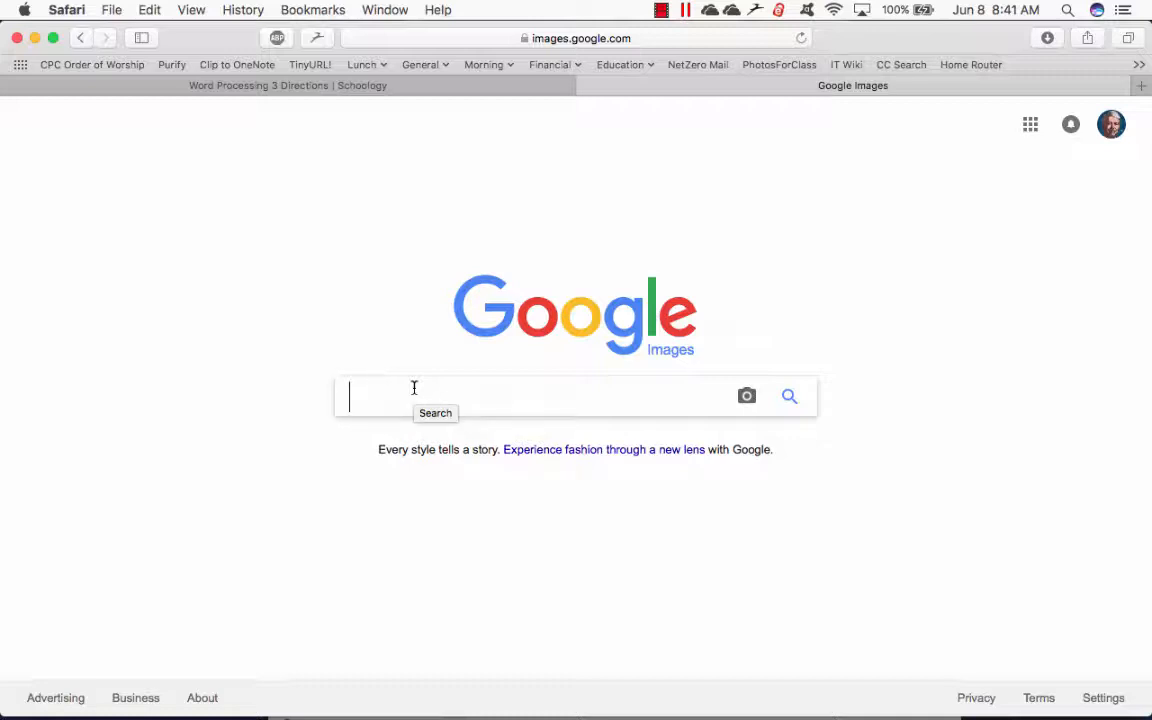
pyautogui.write('thanksgiv')
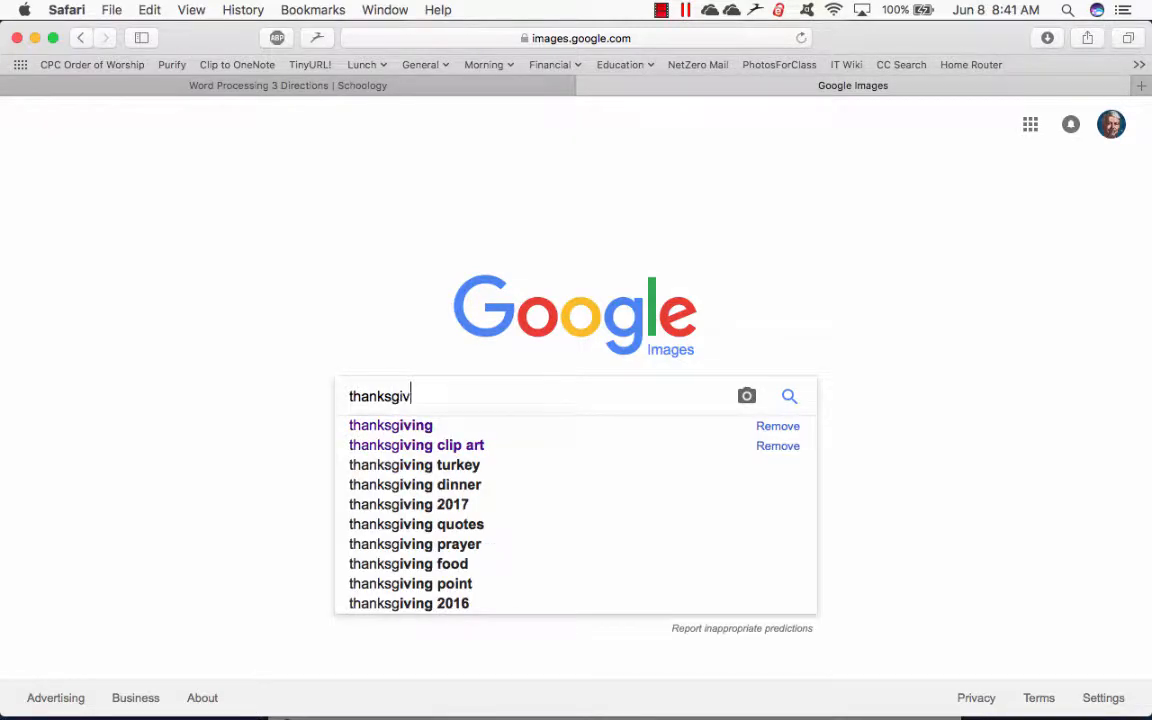
pyautogui.write('ing c')
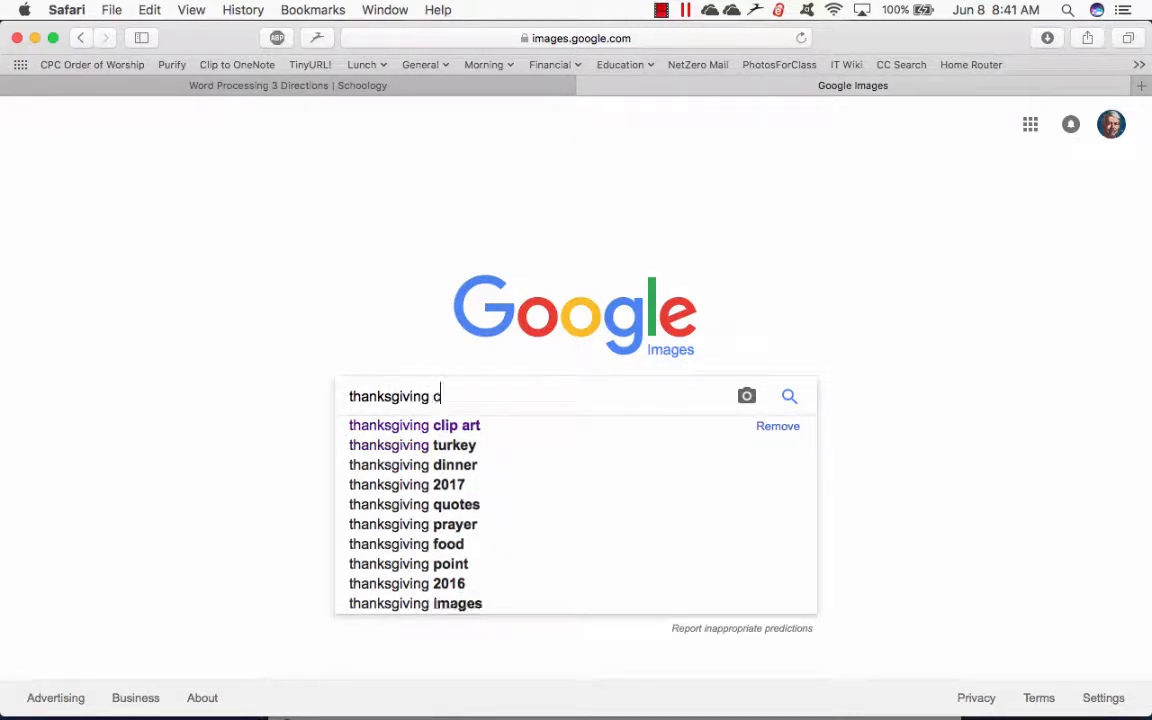
pyautogui.write('lip art')
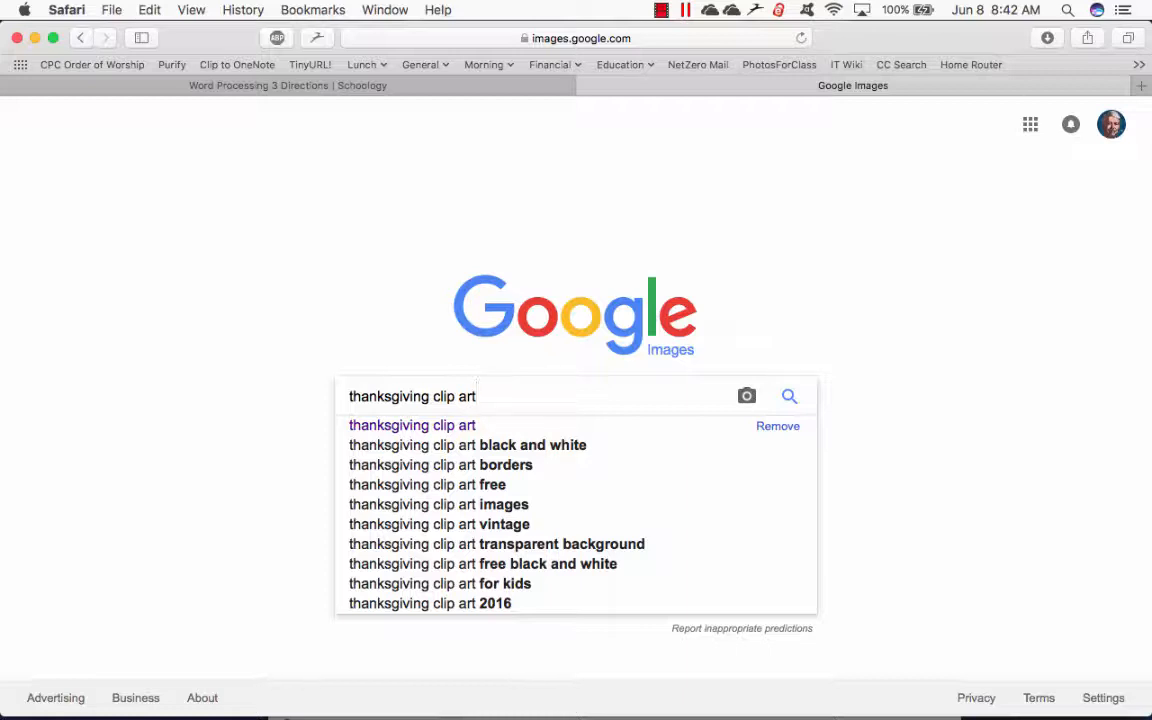
pyautogui.press('Return')
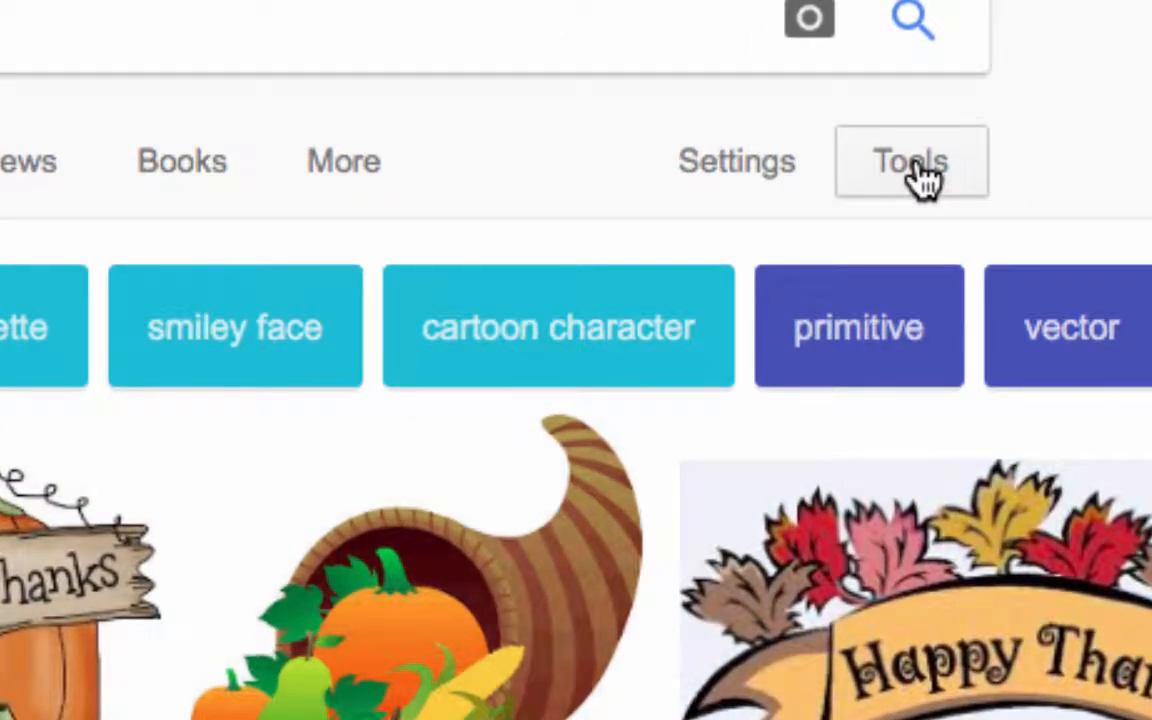
# - Filter the image results by usage rights to those labeled for reuse
pyautogui.click(920, 176)
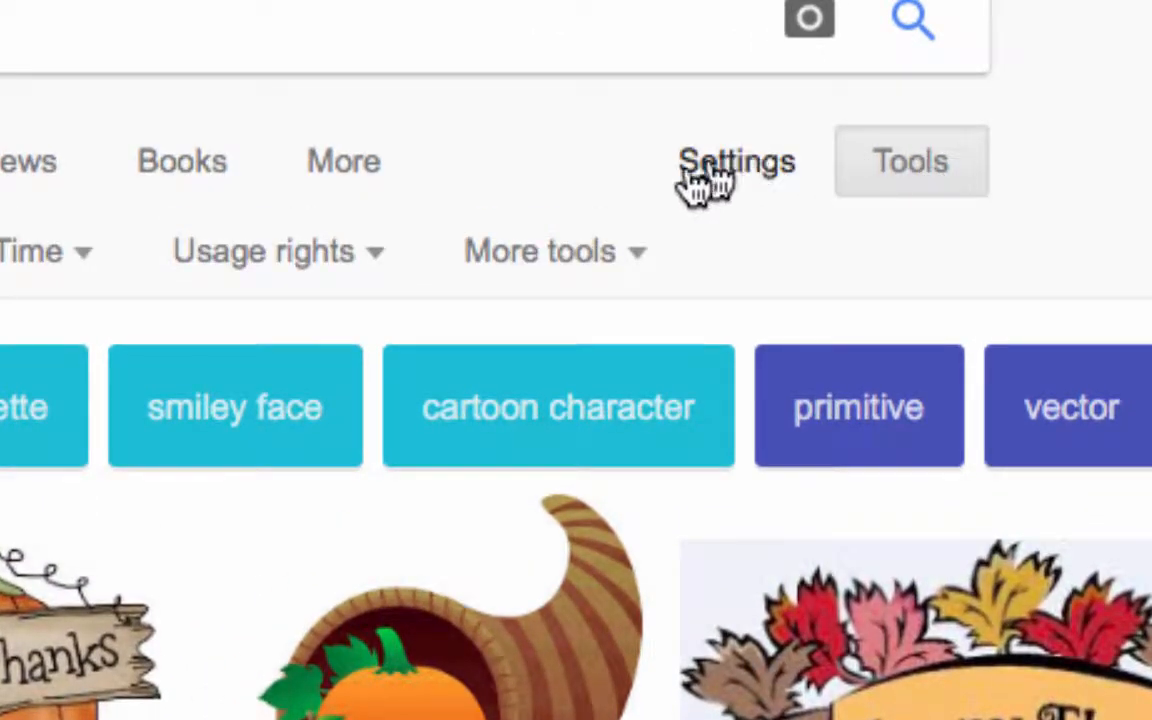
pyautogui.click(362, 252)
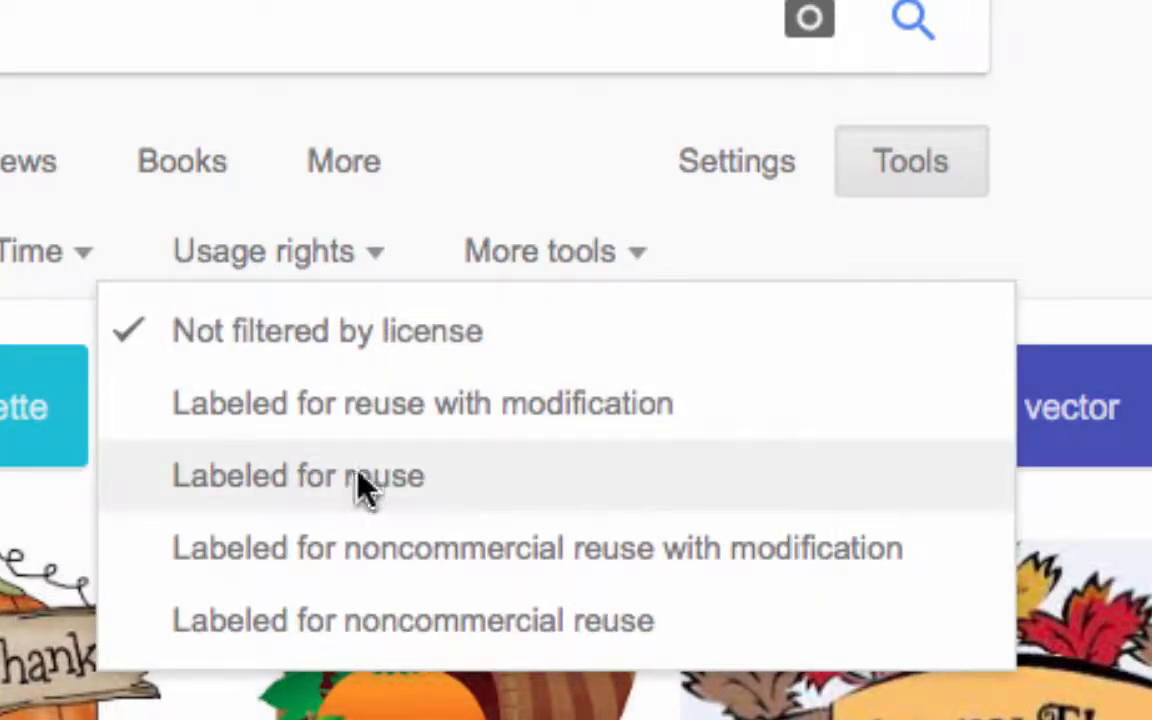
pyautogui.click(360, 480)
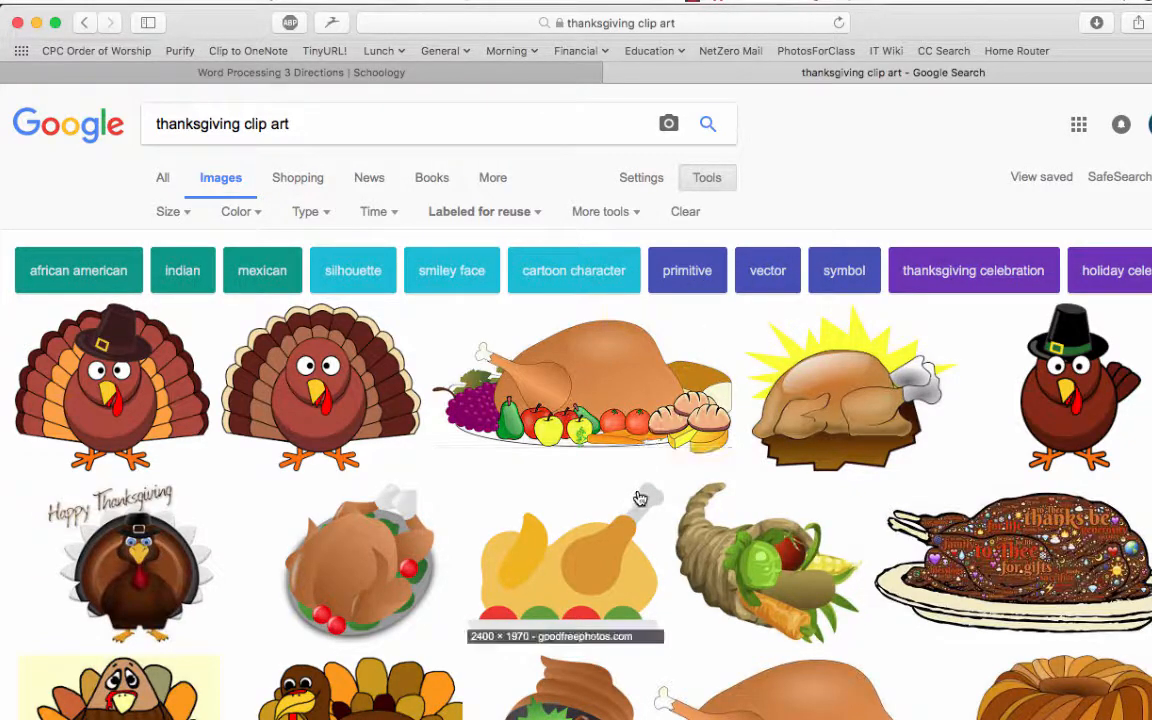
# - Open the large preview of the turkey wearing a brown pilgrim hat and save the image to the Downloads folder
pyautogui.scroll(-2, 638, 500)
pyautogui.scroll(-1, 640, 499)
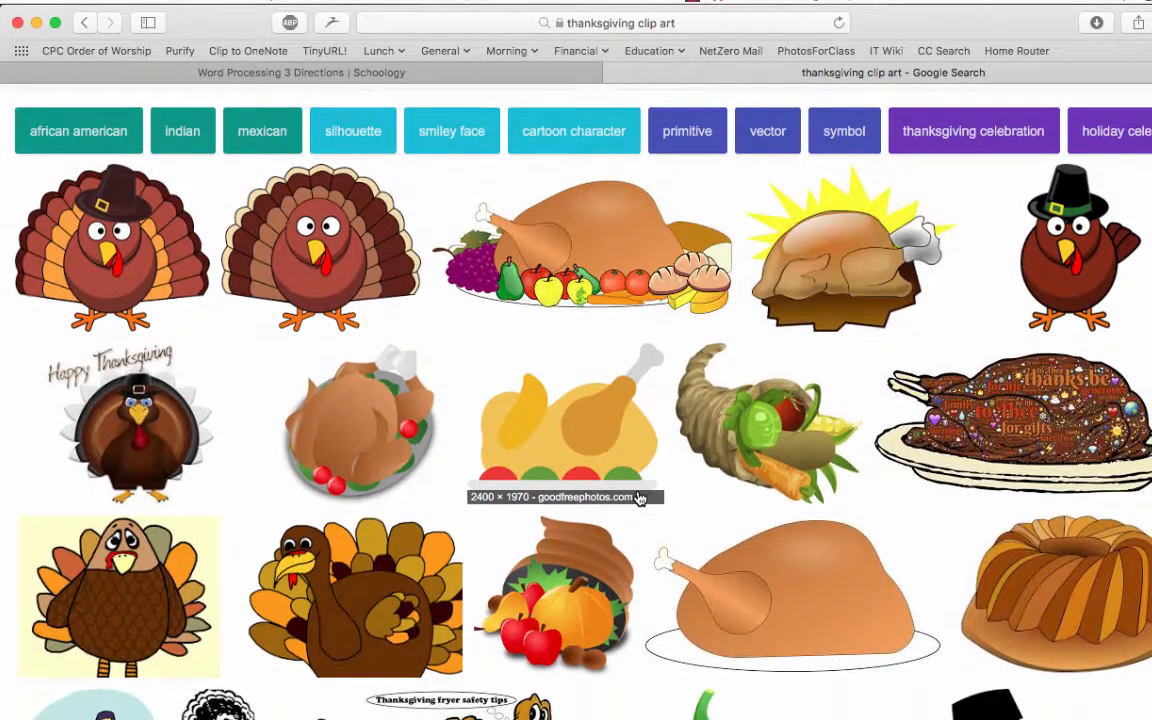
pyautogui.click(124, 263)
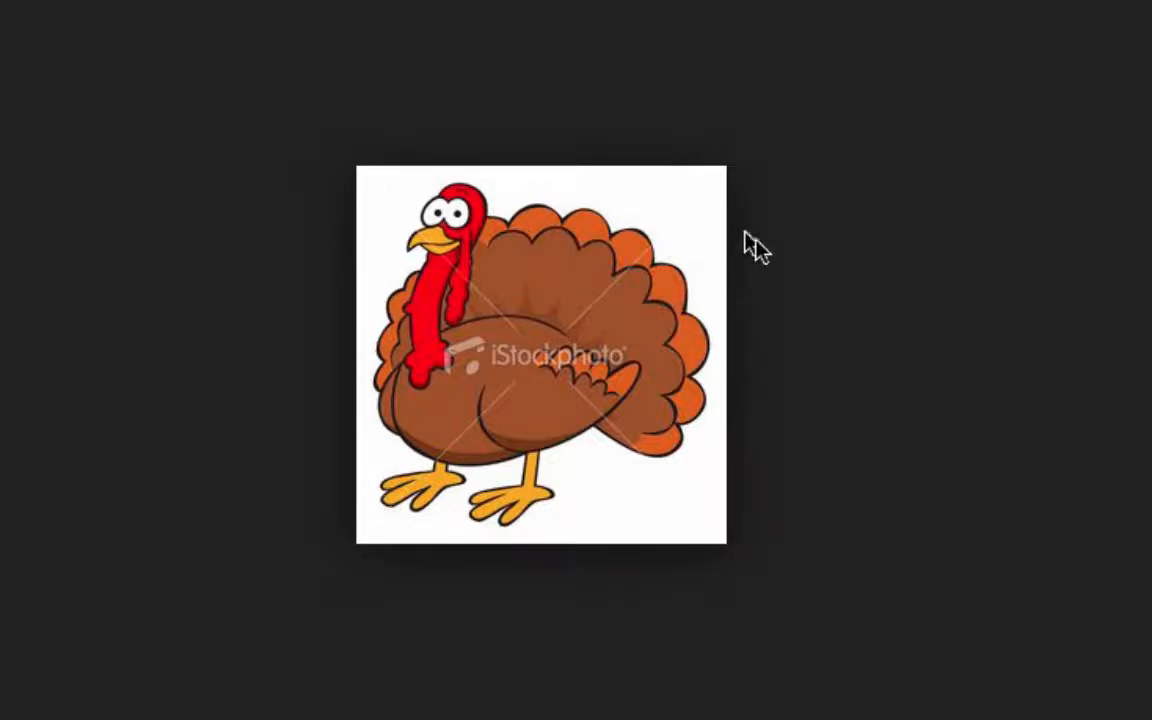
pyautogui.press('Right')
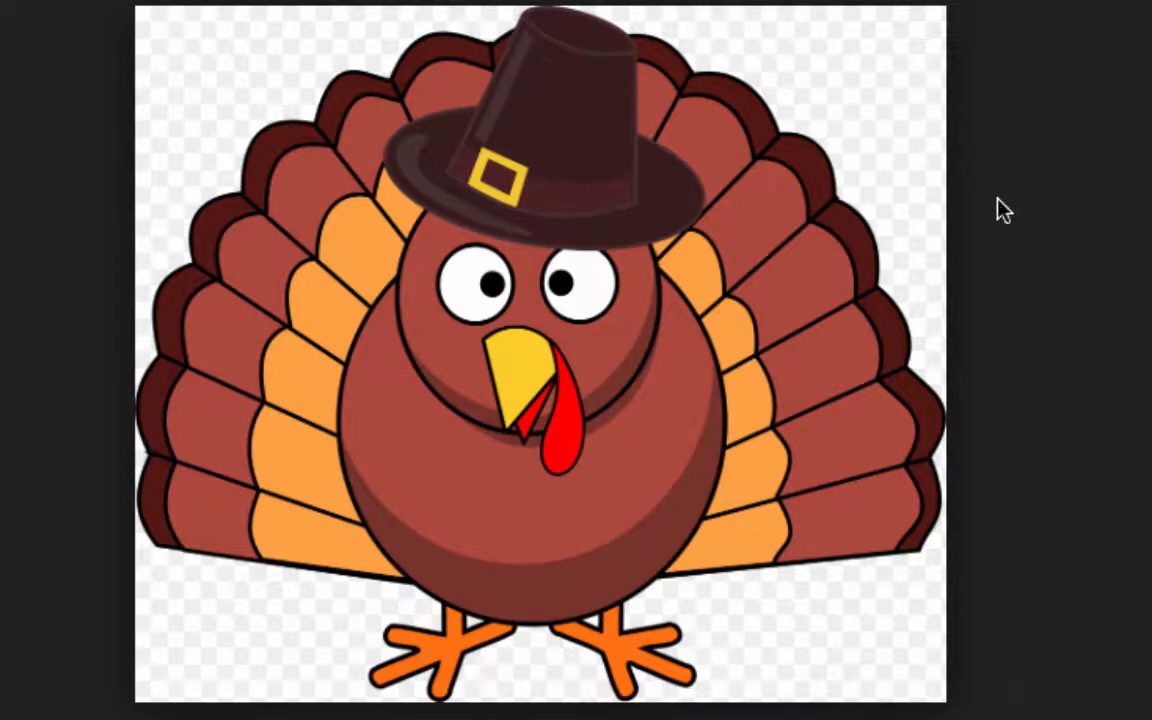
pyautogui.rightClick(600, 326)
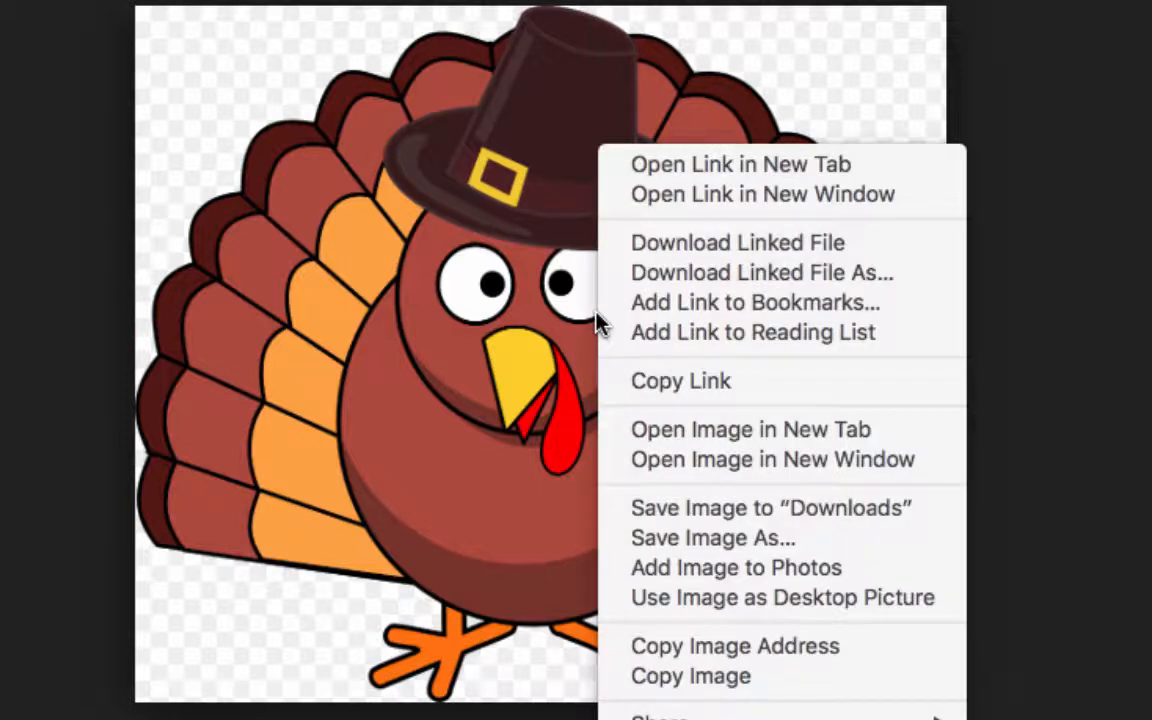
pyautogui.click(658, 512)
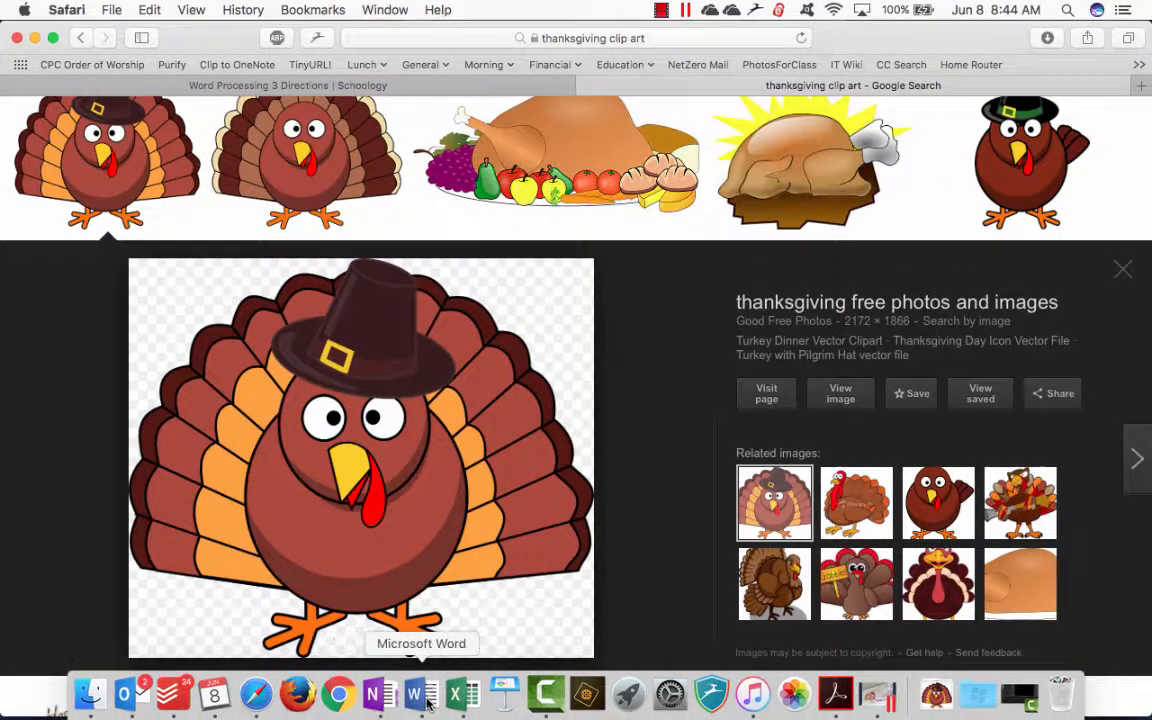
# - Switch to Word and insert the picture file turkey-with-pilgrim-hat-vector-file.png from Downloads at the start of the second paragraph
pyautogui.click(421, 694)
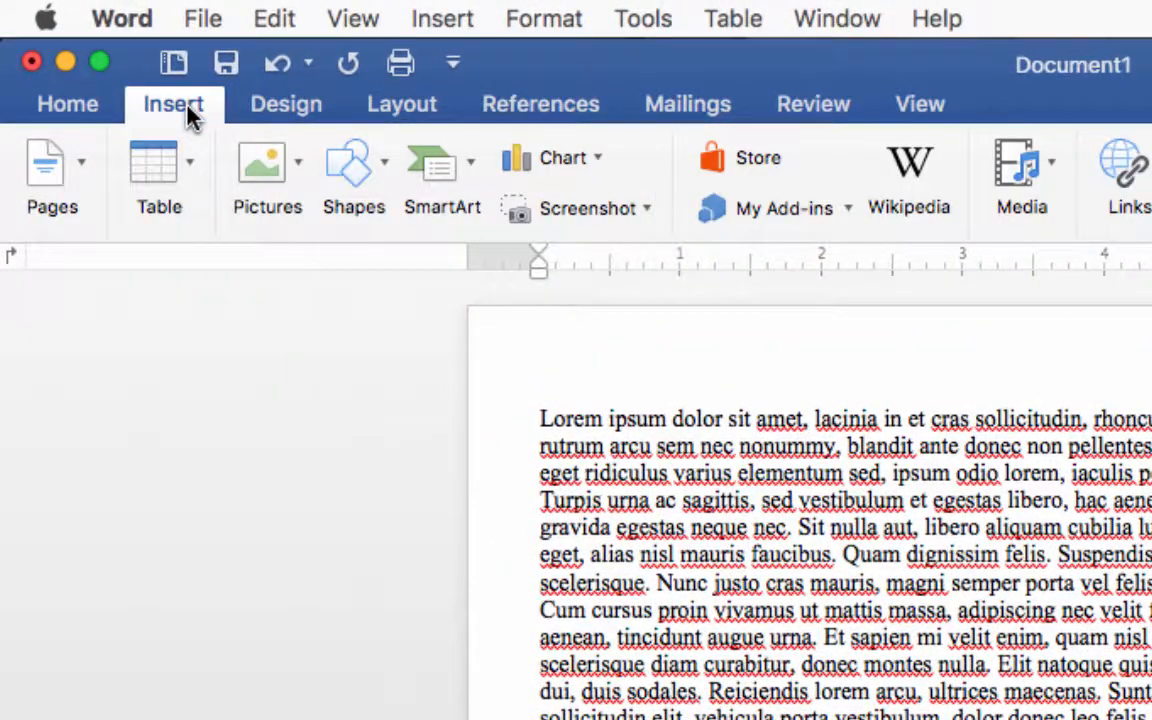
pyautogui.click(298, 172)
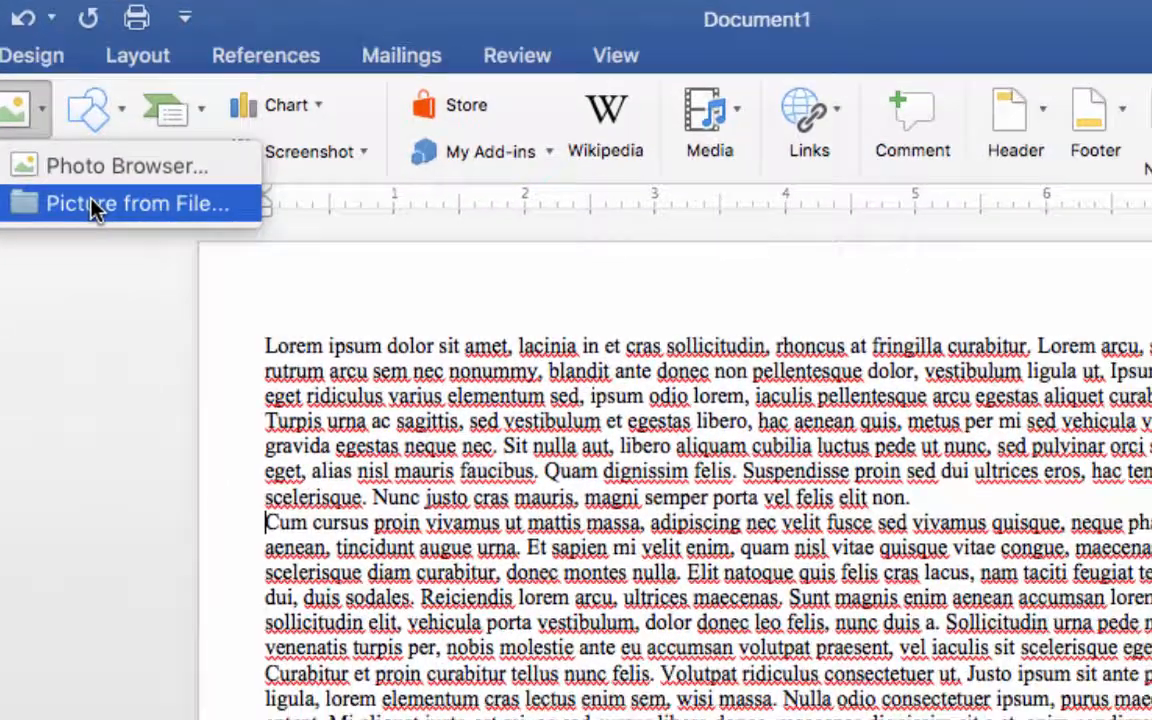
pyautogui.click(358, 266)
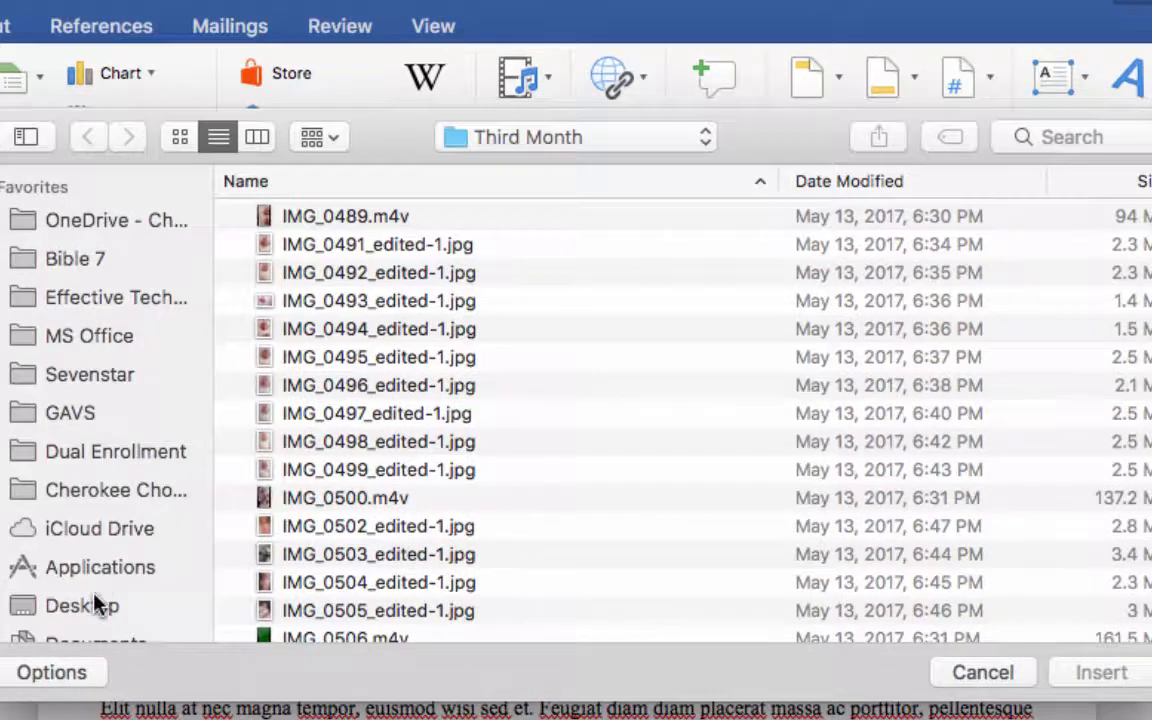
pyautogui.scroll(-3, 95, 603)
pyautogui.click(90, 575)
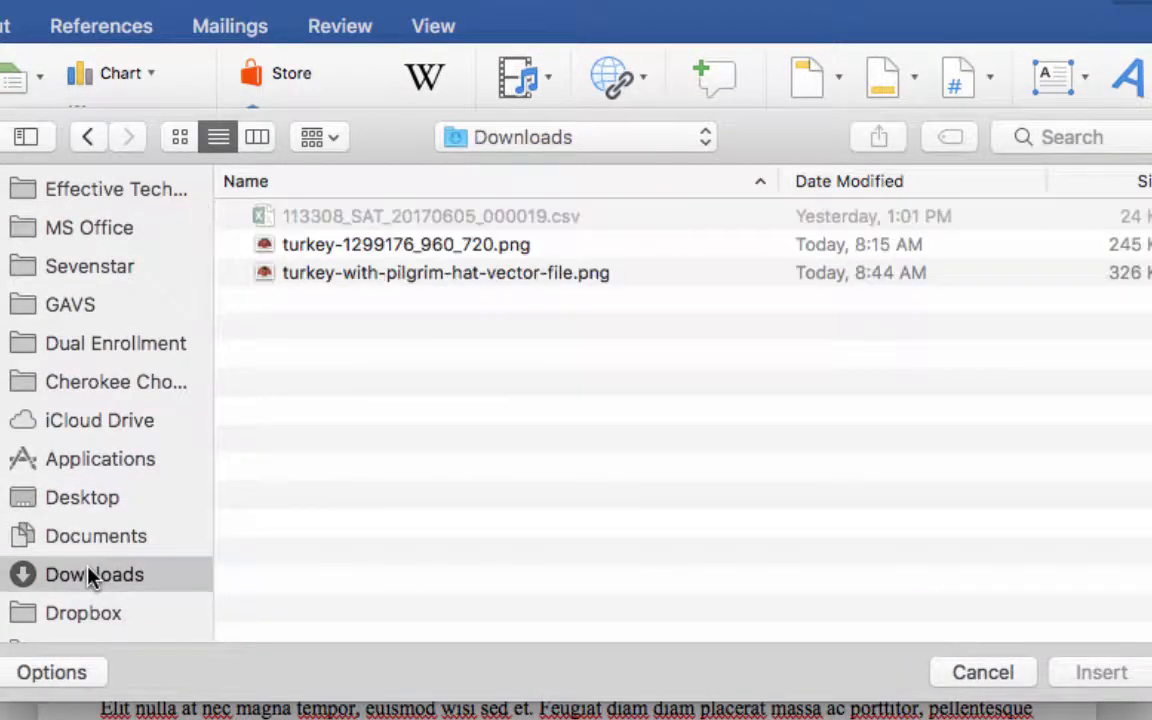
pyautogui.click(439, 270)
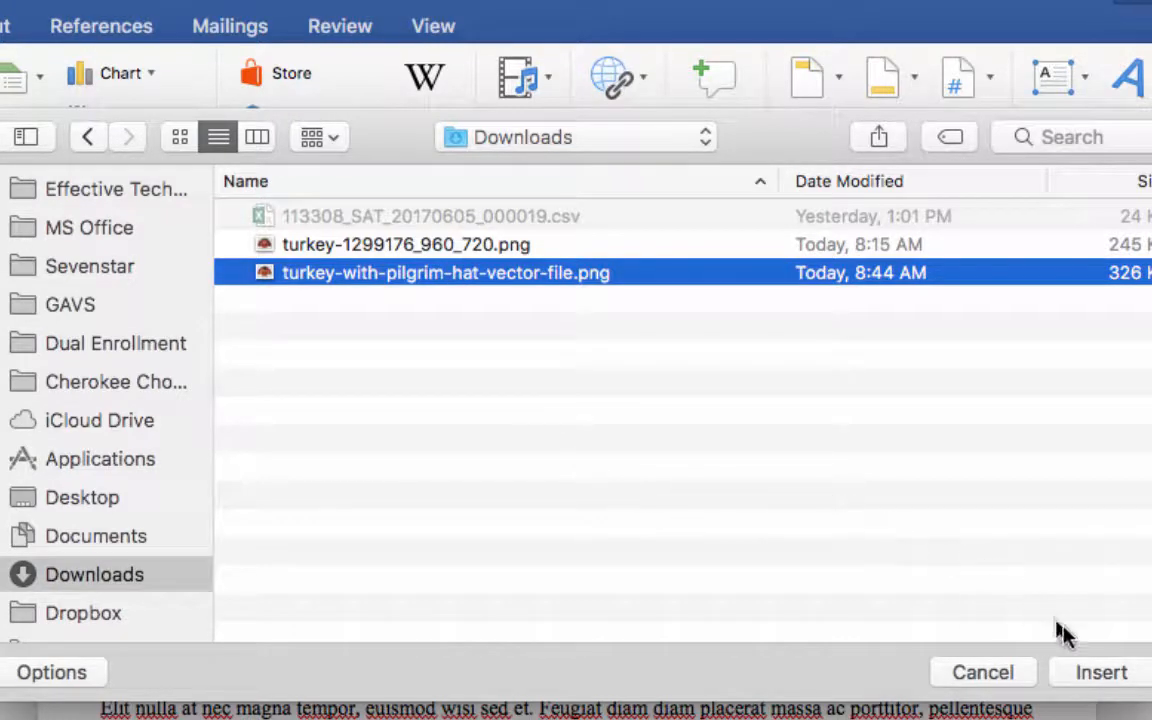
pyautogui.click(1098, 672)
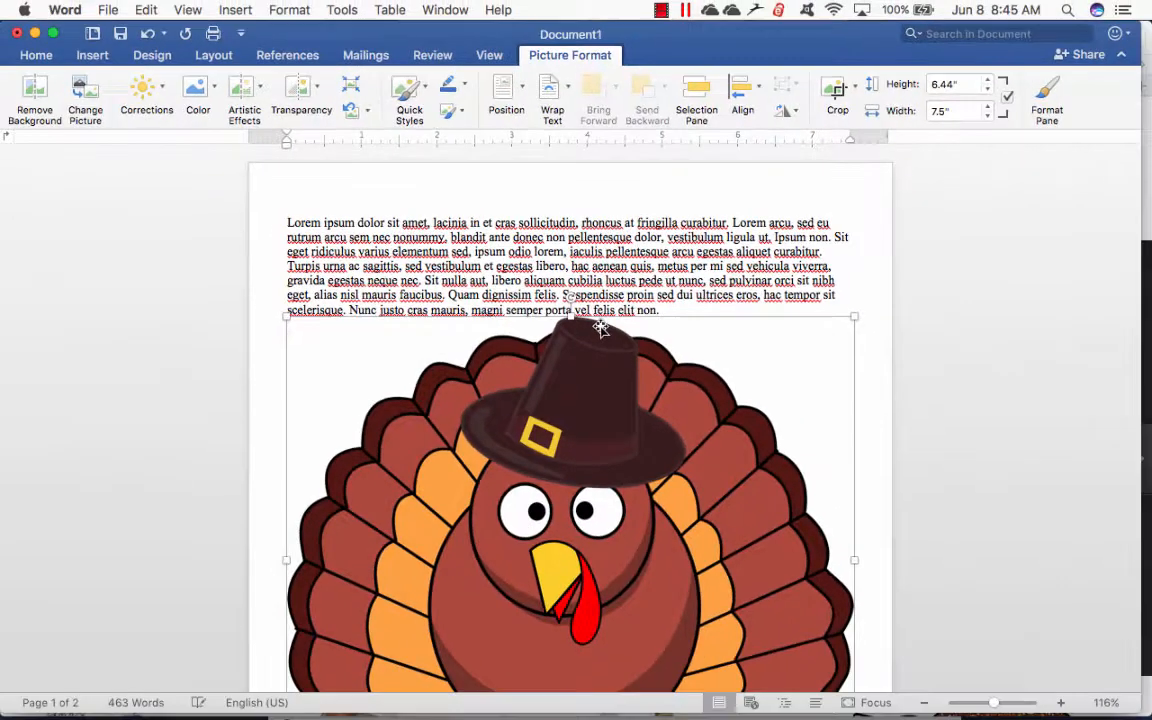
# - Shrink the inserted turkey picture proportionally to about 2.3 inches wide
pyautogui.scroll(-5, 616, 486)
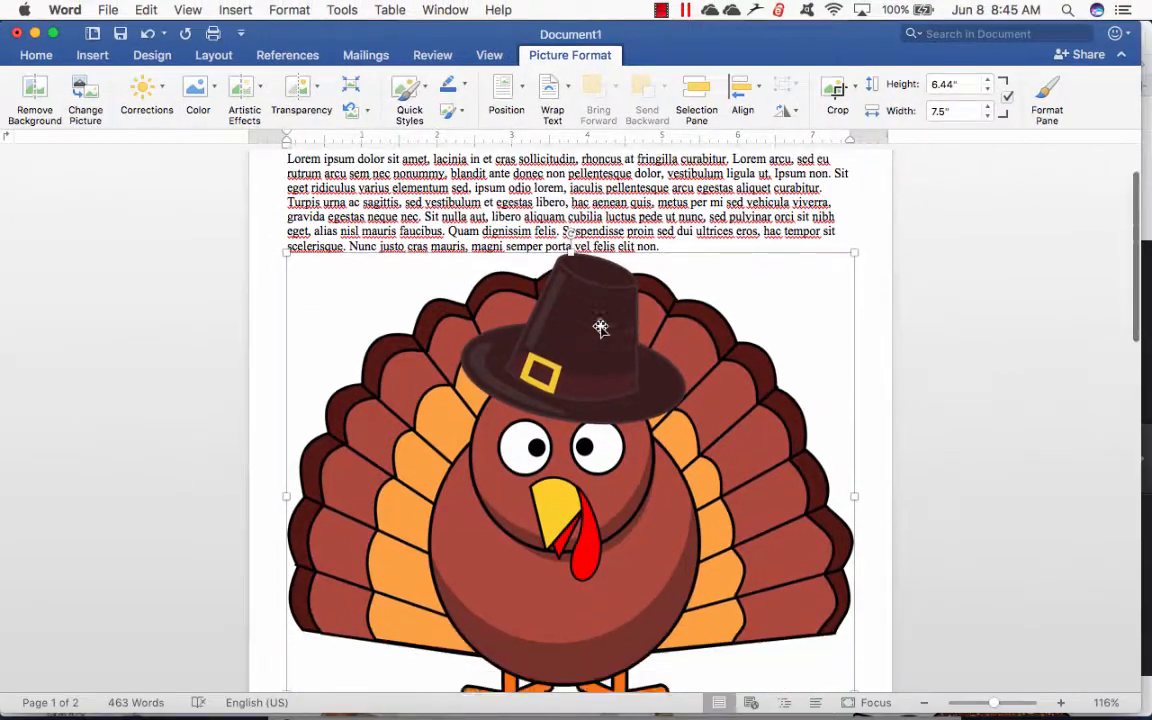
pyautogui.scroll(-2, 600, 327)
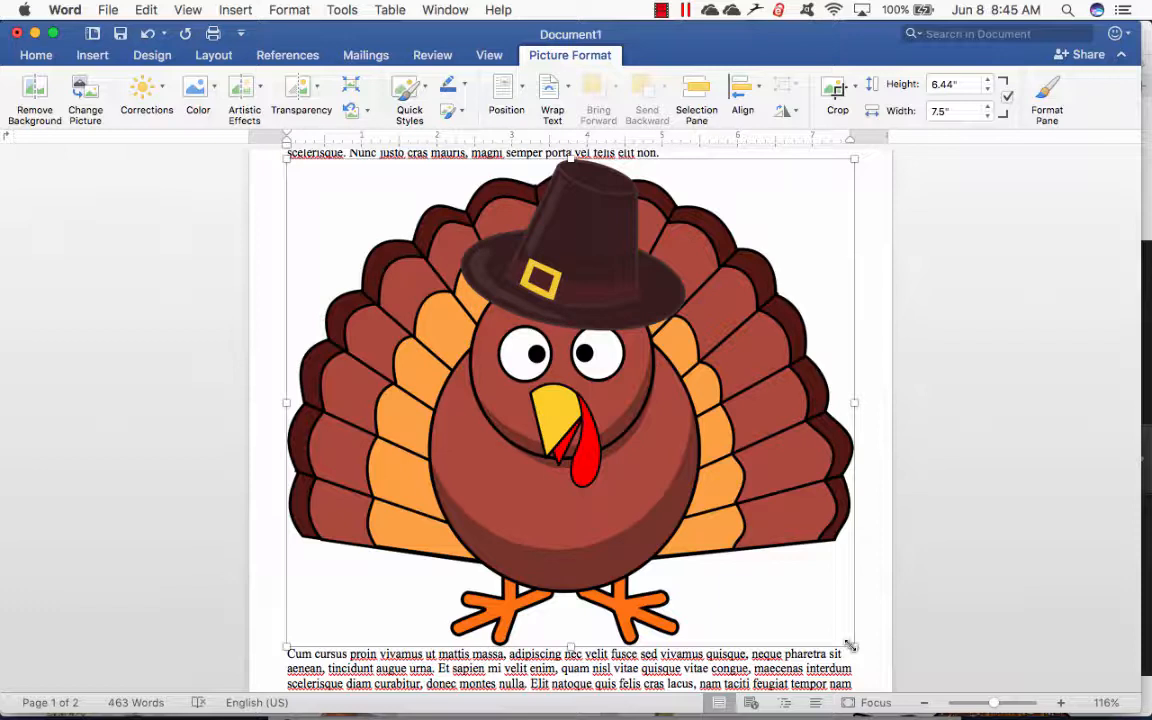
pyautogui.moveTo(837, 628); pyautogui.dragTo(428, 307)
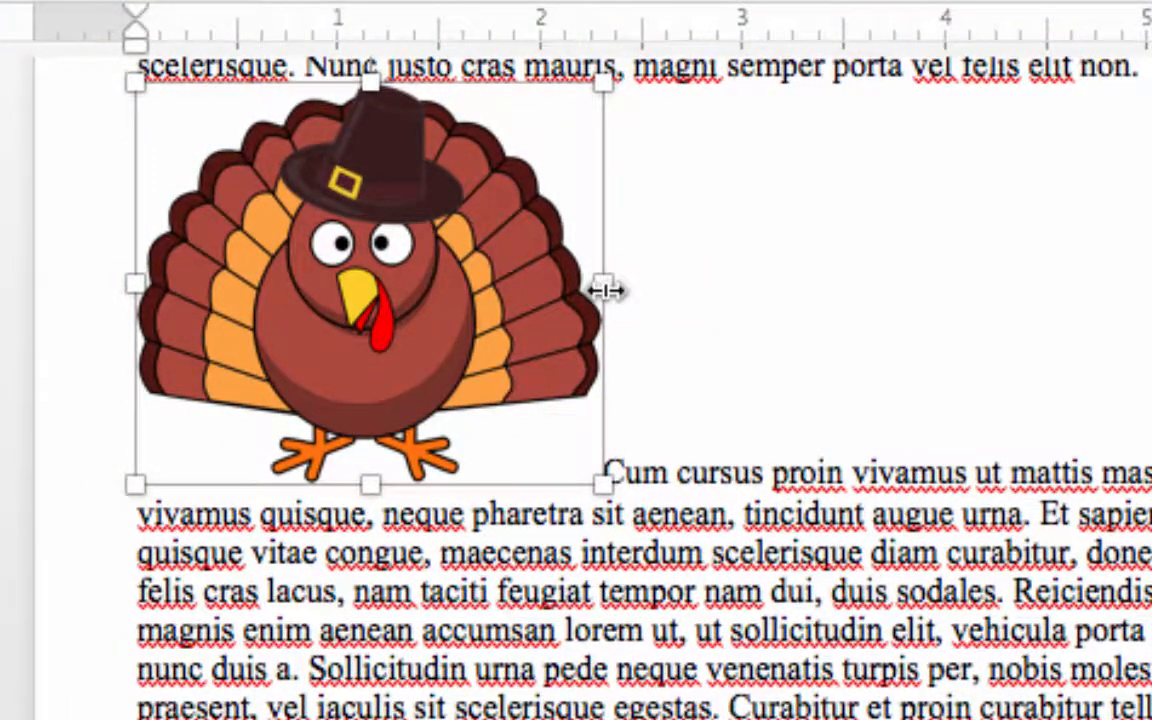
# - Squeeze only the turkey picture's width to about 1.2 inches and undo that change
pyautogui.moveTo(605, 290); pyautogui.dragTo(372, 284)
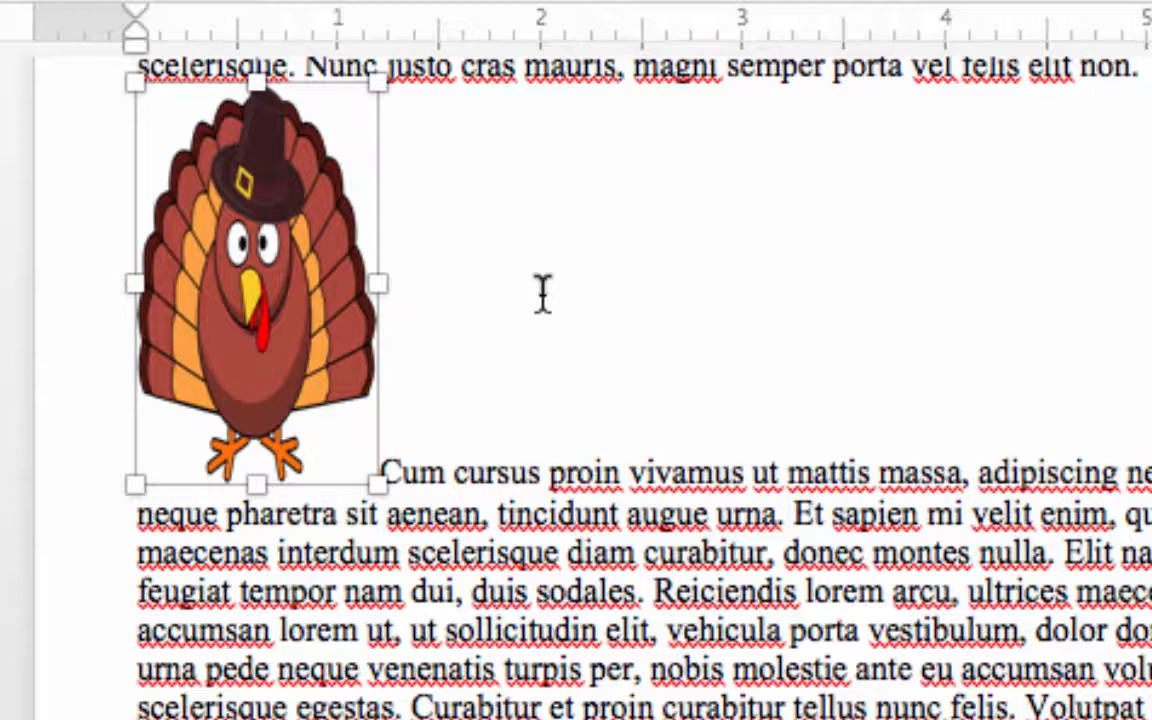
pyautogui.hotkey('ctrl', 'z')
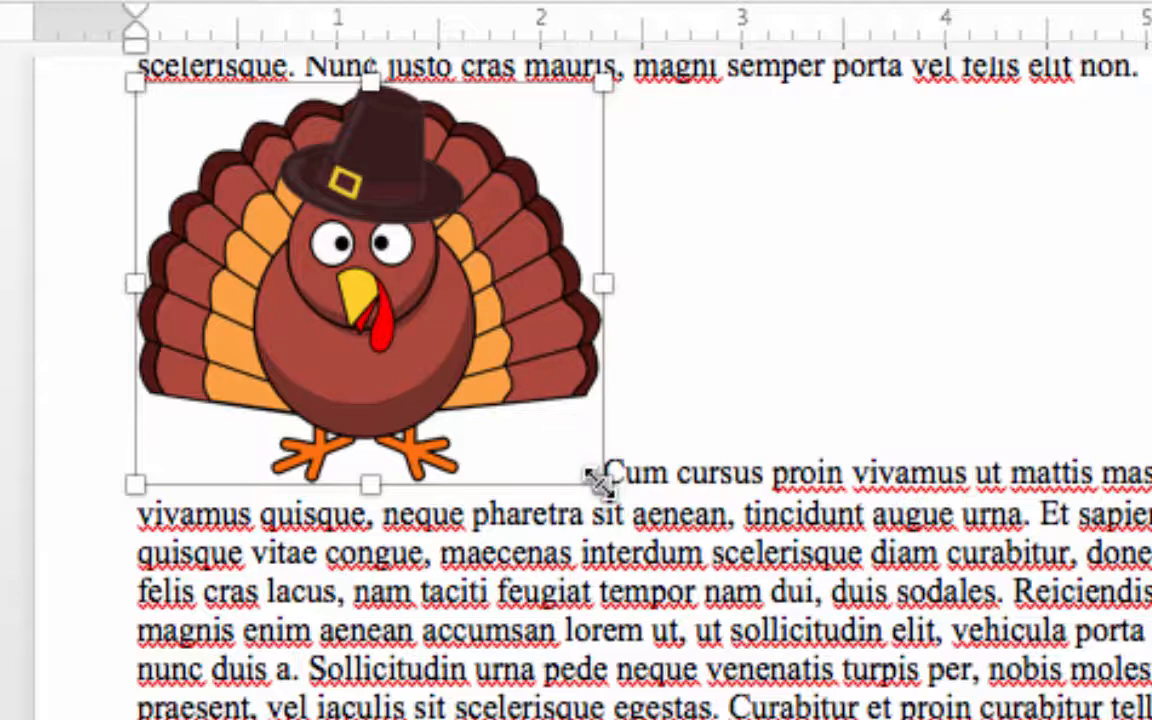
# - Resize the turkey picture proportionally to about 2.43 inches wide and 2.09 inches high
pyautogui.moveTo(598, 480); pyautogui.dragTo(632, 505)
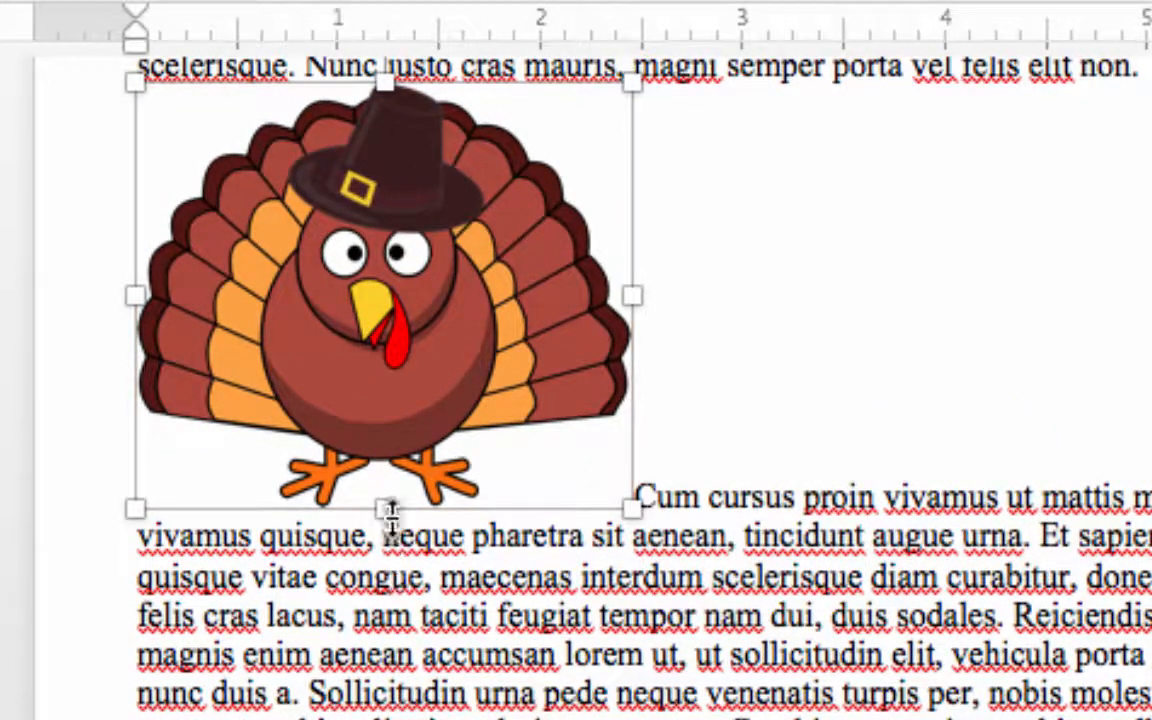
pyautogui.moveTo(385, 508)
pyautogui.mouseDown()
pyautogui.moveTo(383, 719)
pyautogui.moveTo(385, 508)
pyautogui.mouseUp()
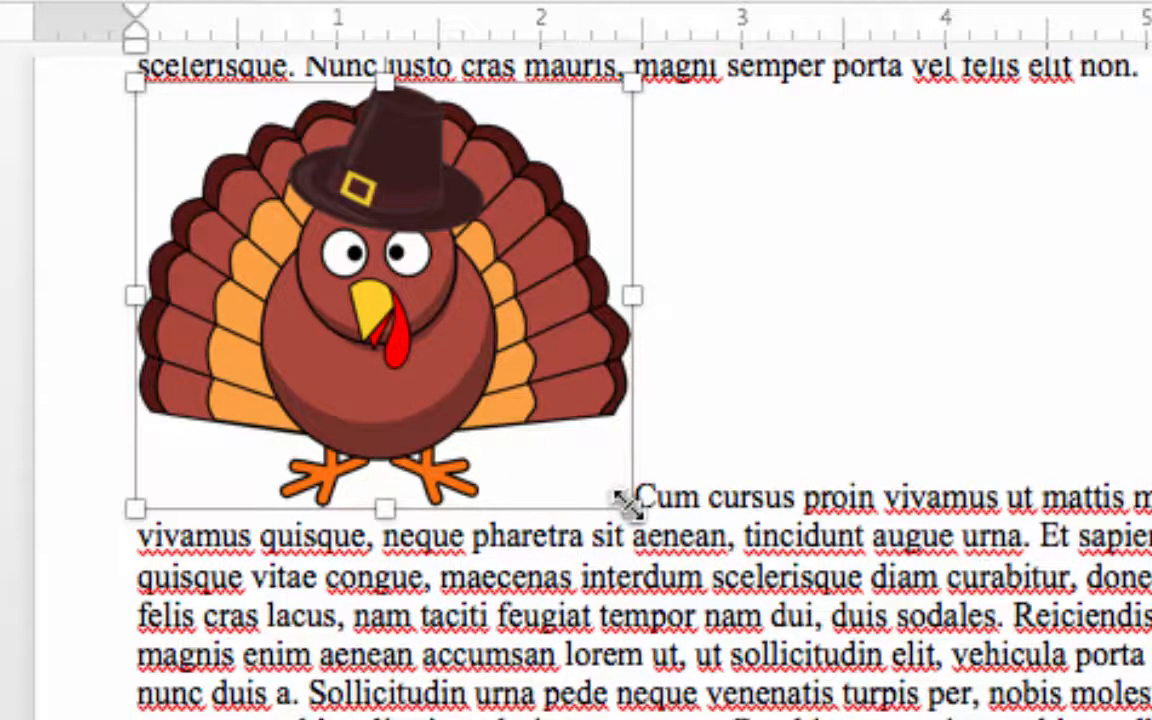
pyautogui.moveTo(630, 505); pyautogui.dragTo(541, 508)
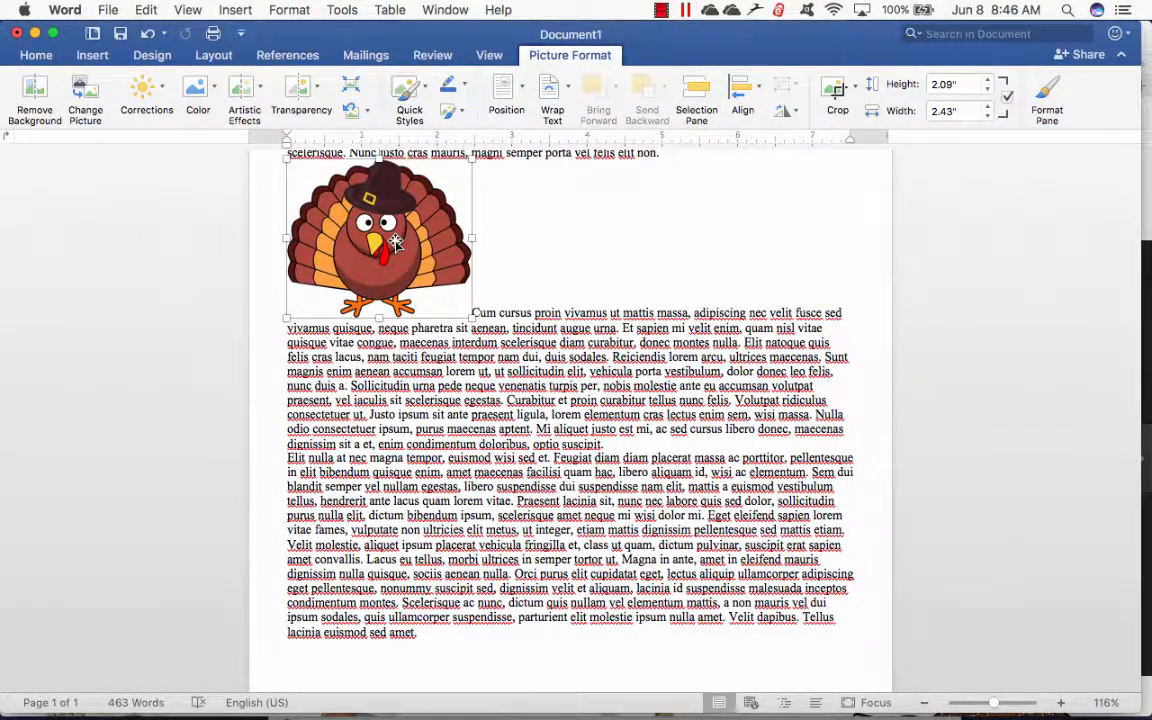
# - Move the inline turkey picture down into the second paragraph, between the words "est" and "mi"
pyautogui.moveTo(396, 242); pyautogui.dragTo(582, 430)
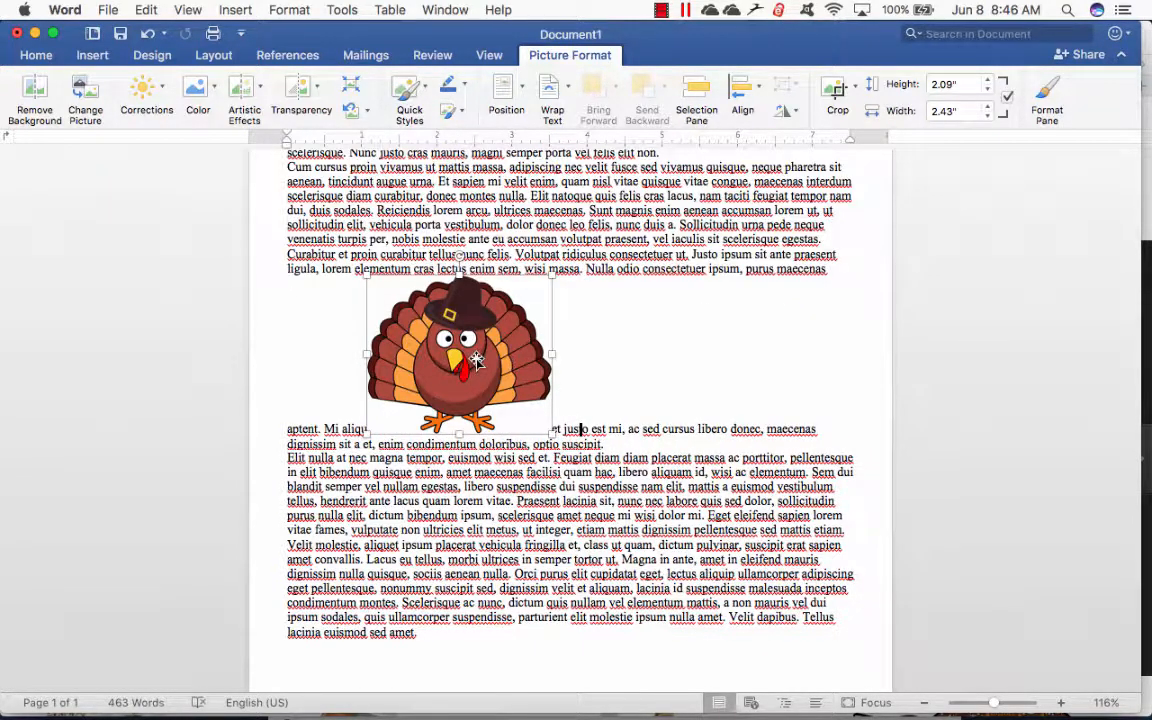
pyautogui.moveTo(474, 368); pyautogui.dragTo(604, 424)
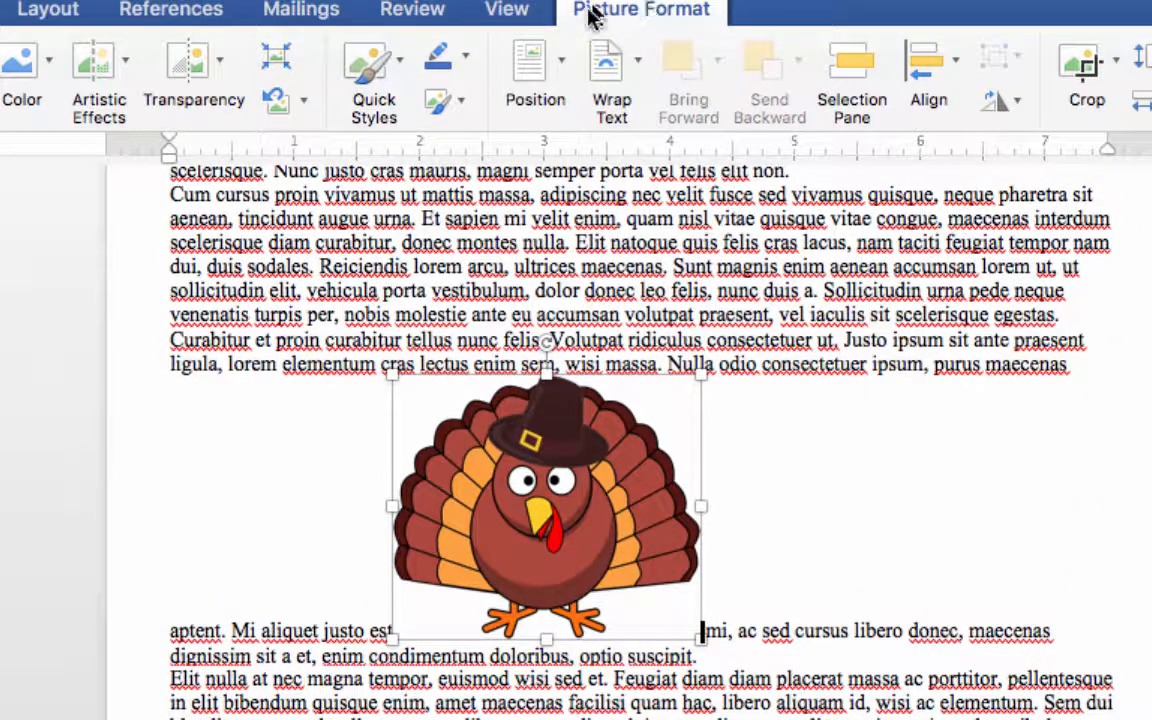
# - Position the picture in the middle center of the page with text wrapping and shift it up beside the third paragraph's opening lines
pyautogui.click(566, 66)
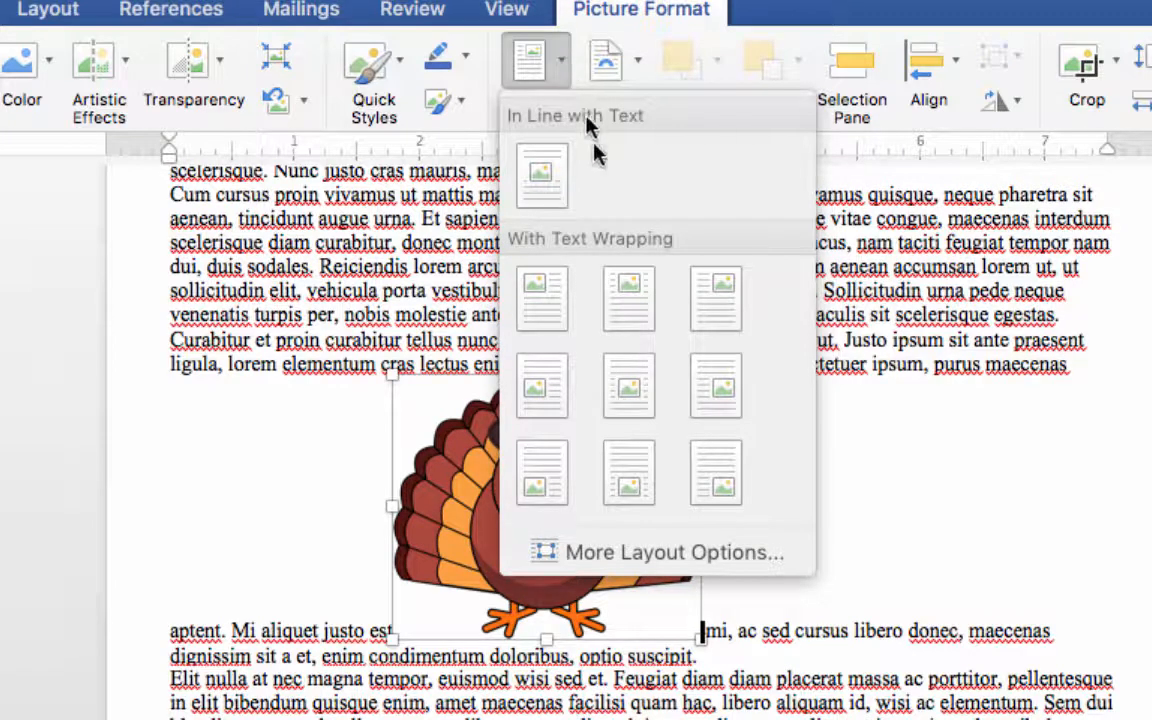
pyautogui.click(629, 385)
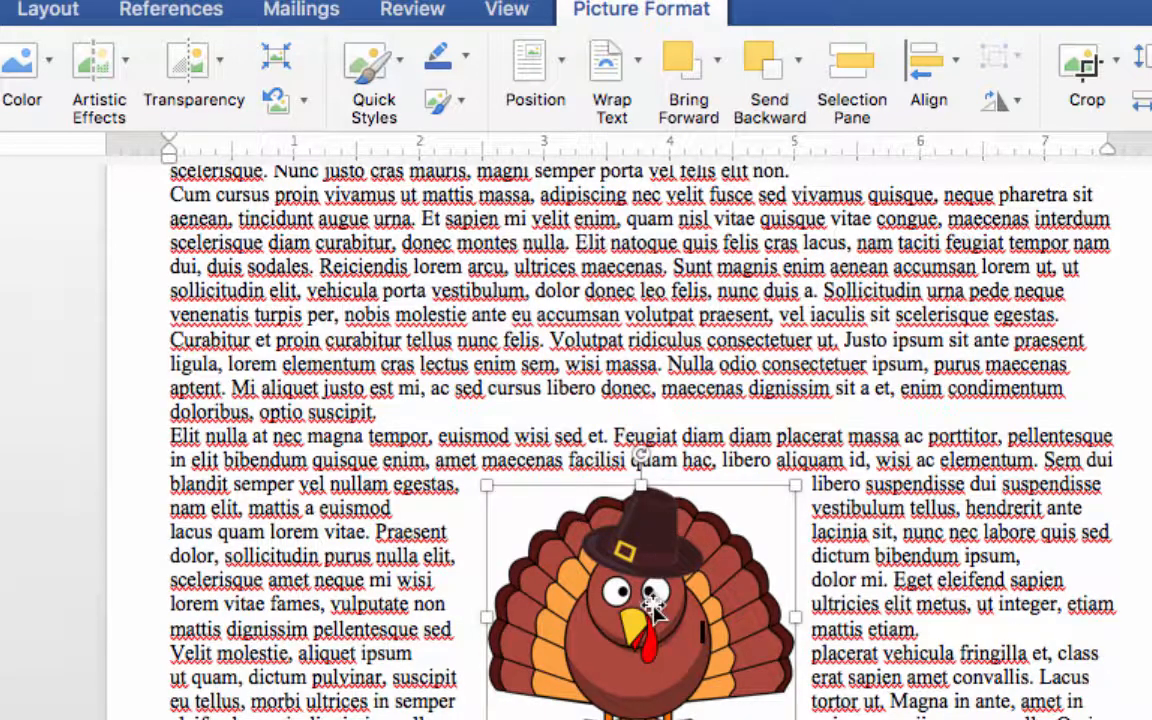
pyautogui.moveTo(652, 605); pyautogui.dragTo(640, 560)
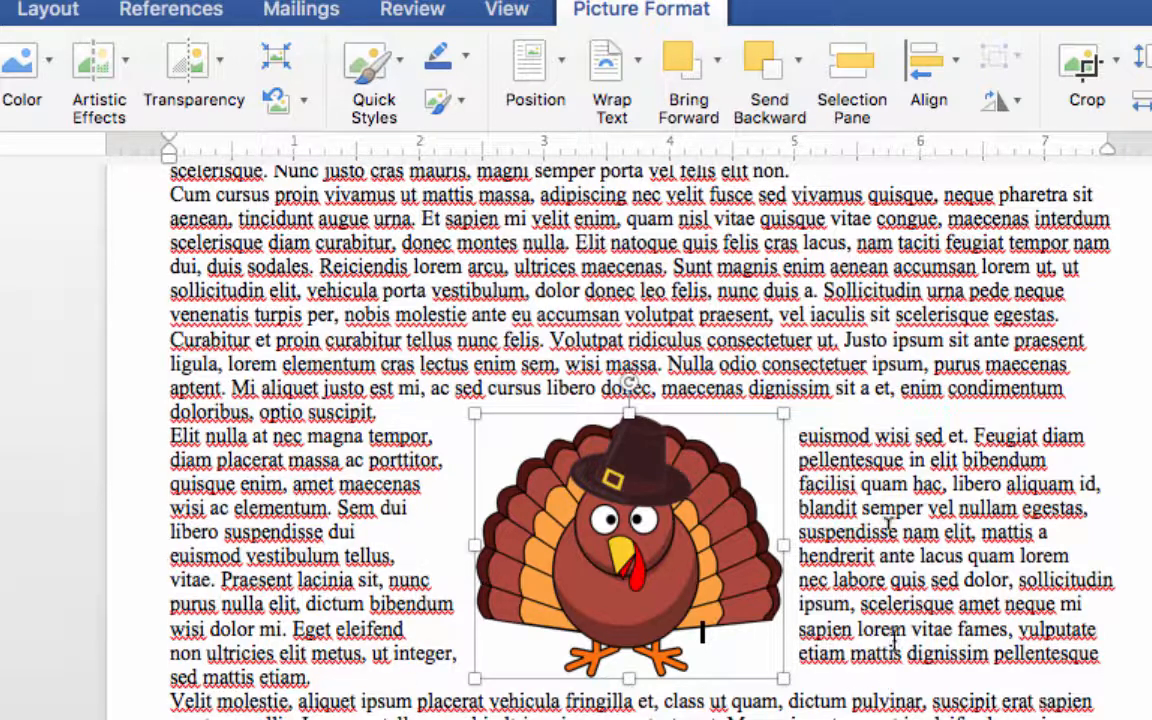
# - Set the picture's text wrapping to In Line with Text and move it into the word "neque" in the second paragraph
pyautogui.click(637, 64)
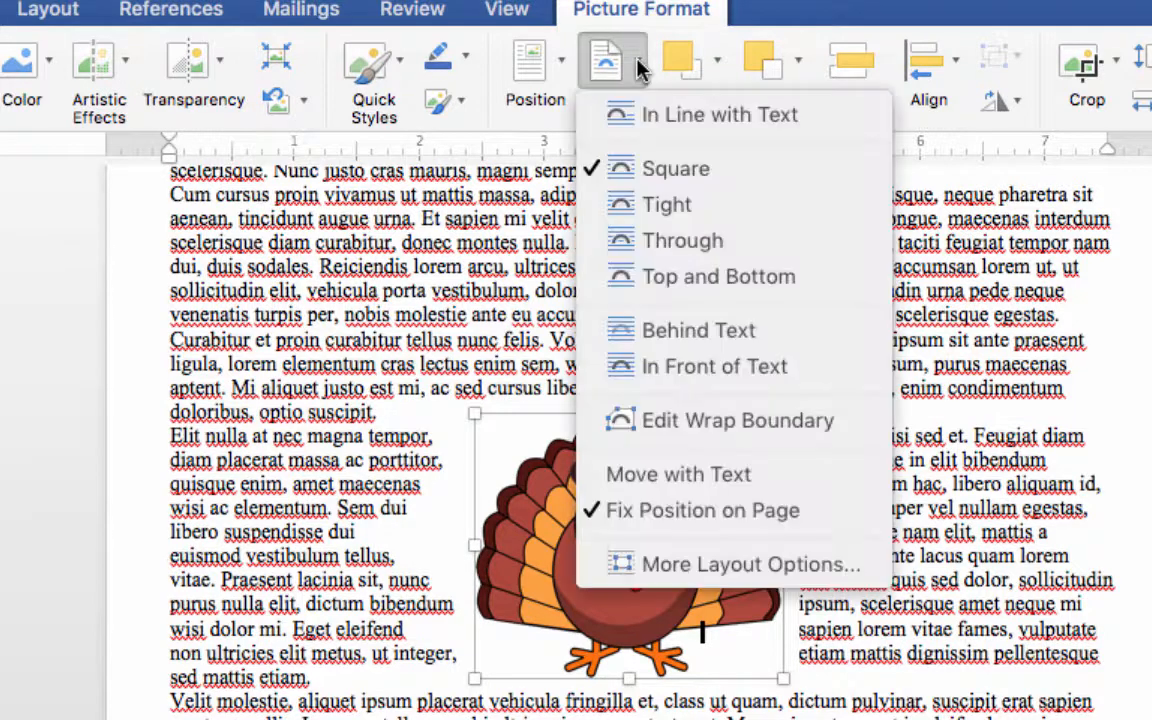
pyautogui.click(649, 130)
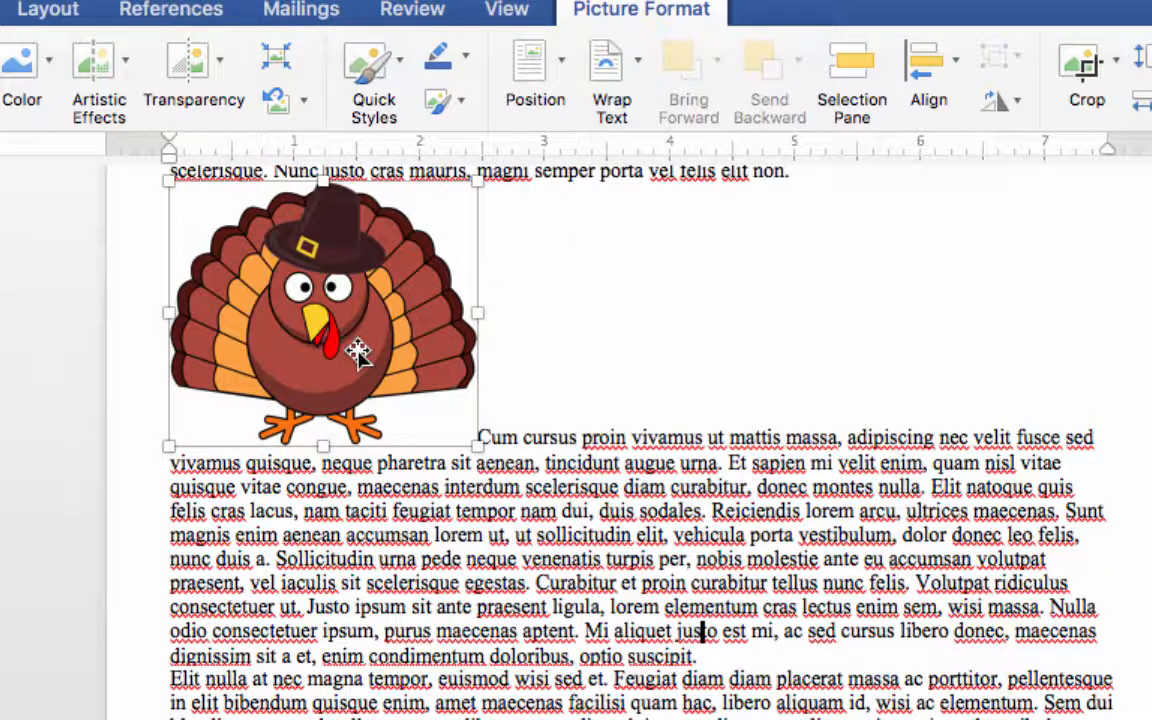
pyautogui.moveTo(358, 352); pyautogui.dragTo(366, 478)
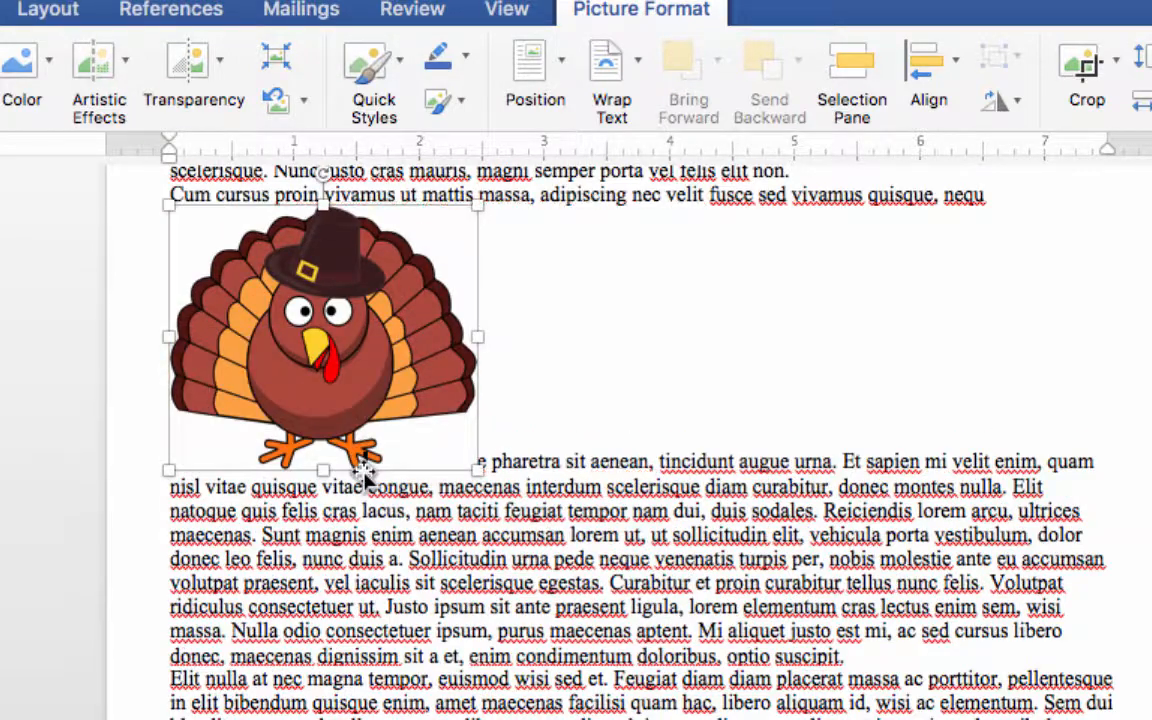
# - Apply Tight text wrapping to the turkey picture and move it to the middle of the text across the second and third paragraphs
pyautogui.moveTo(372, 375); pyautogui.dragTo(672, 509)
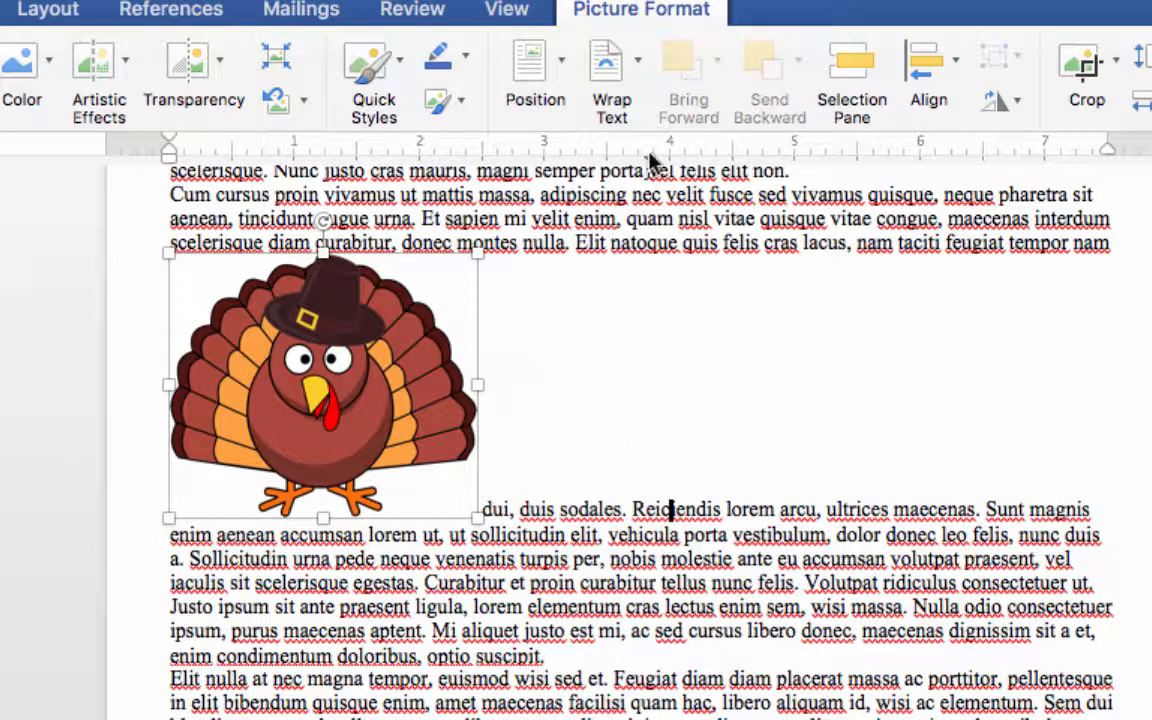
pyautogui.click(638, 56)
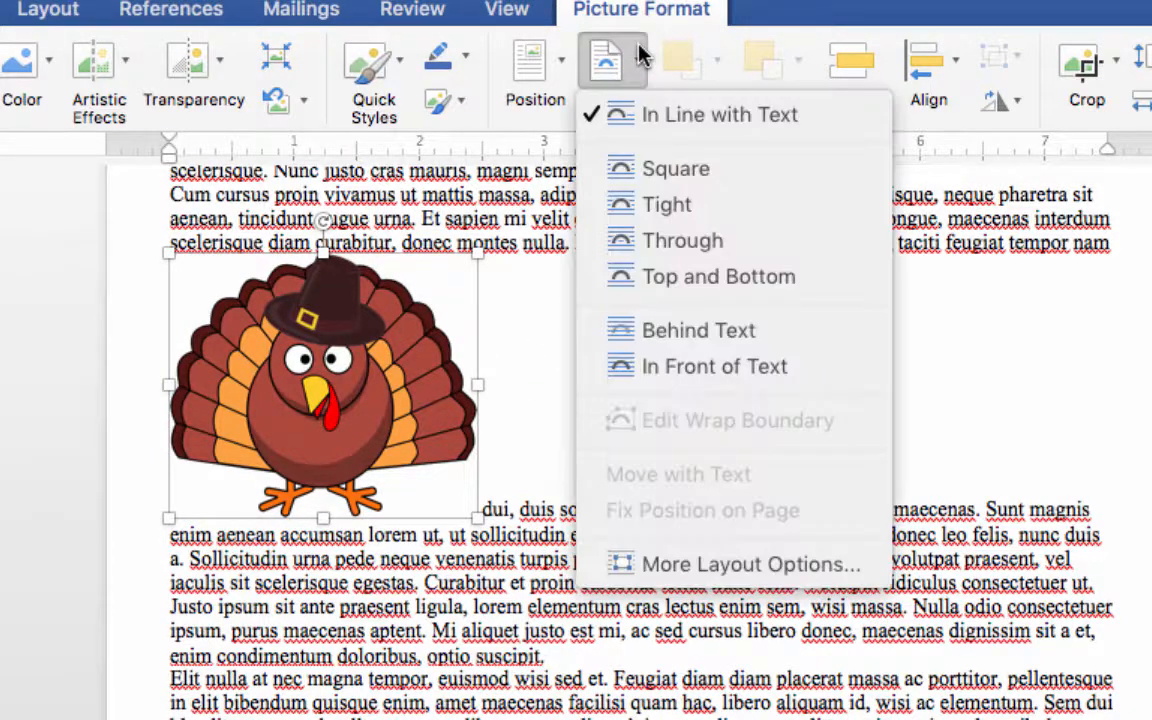
pyautogui.click(648, 210)
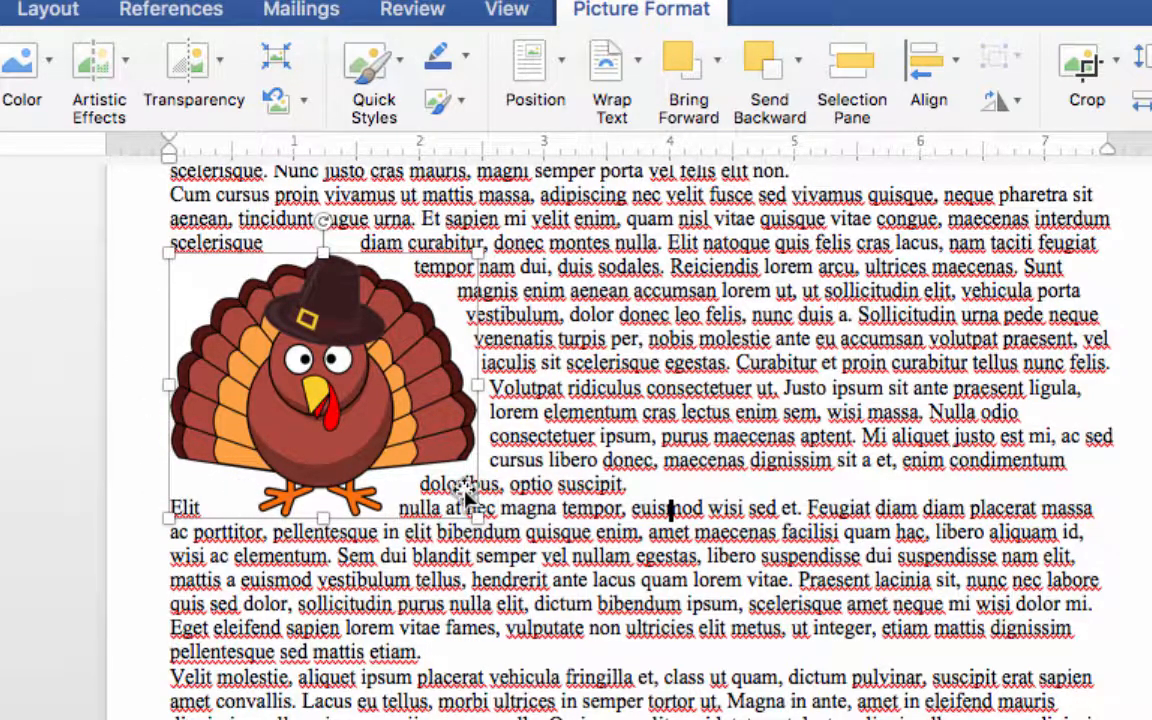
pyautogui.moveTo(432, 378); pyautogui.dragTo(643, 461)
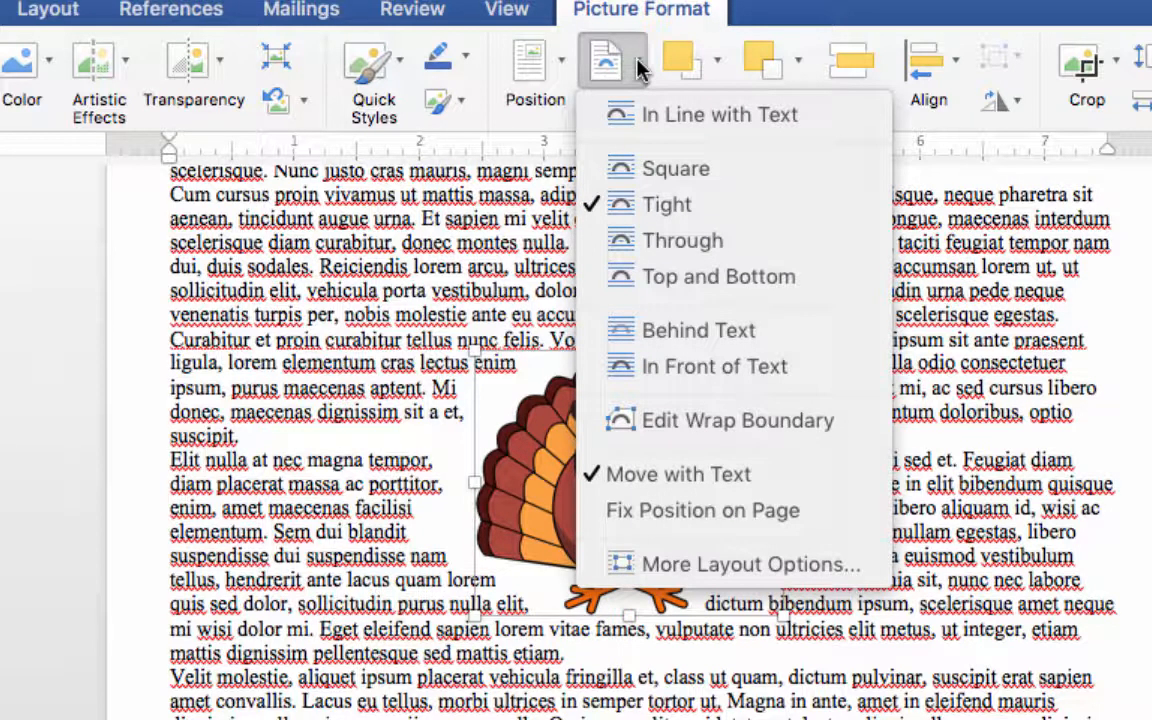
# - Try the Behind Text and In Front of Text wrapping on the turkey picture, shifting it slightly over the text
pyautogui.click(655, 330)
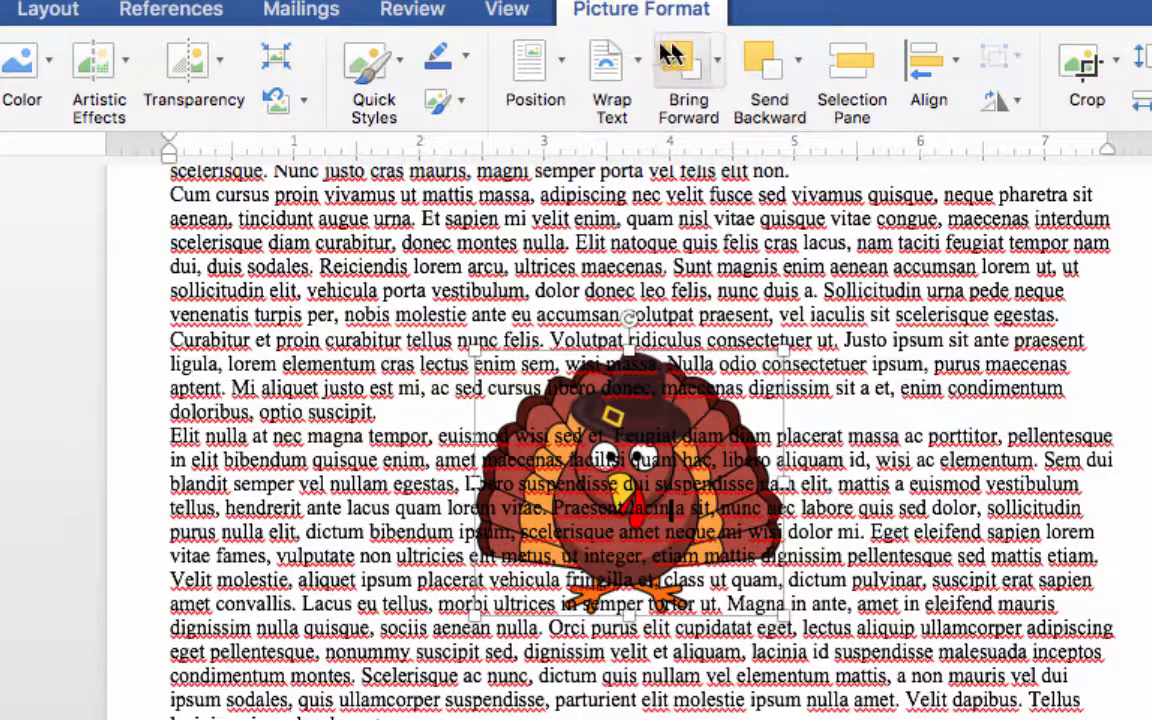
pyautogui.click(636, 68)
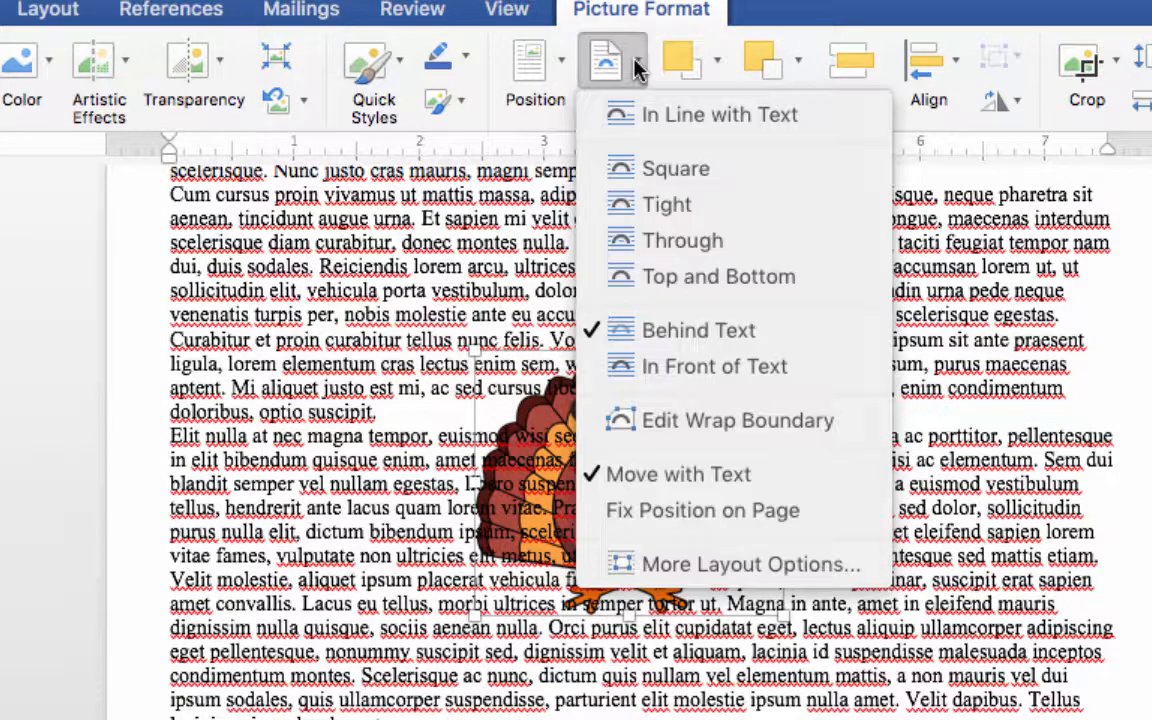
pyautogui.click(686, 370)
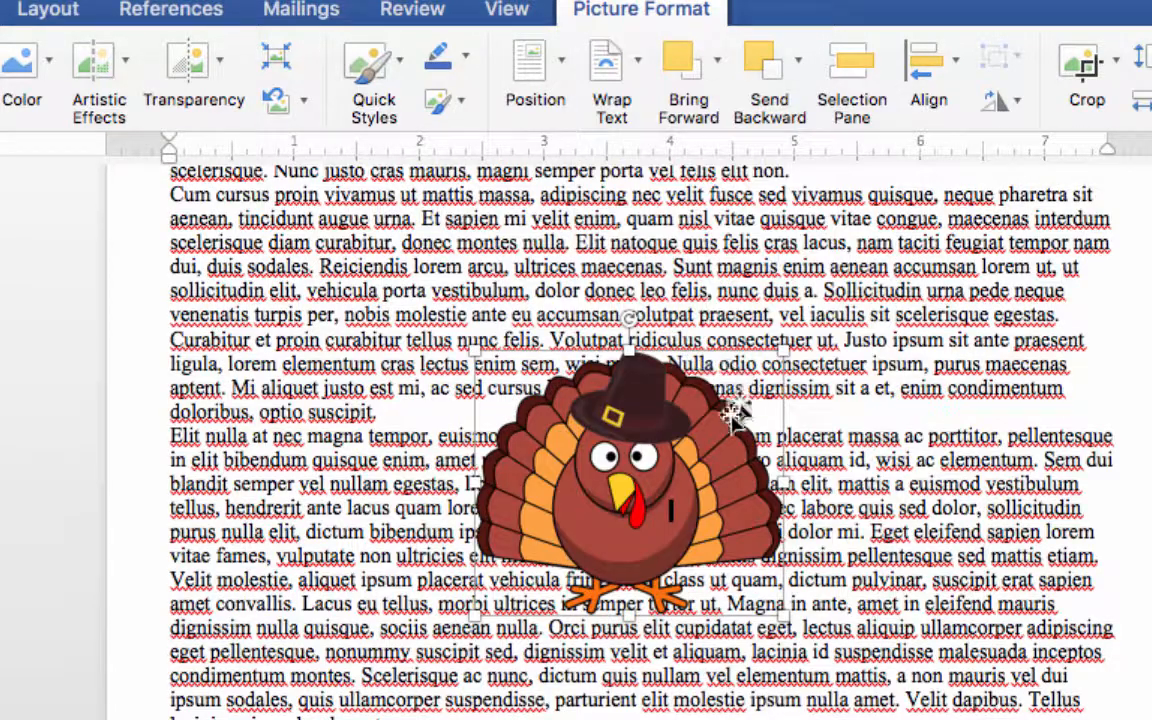
pyautogui.moveTo(605, 440); pyautogui.dragTo(648, 301)
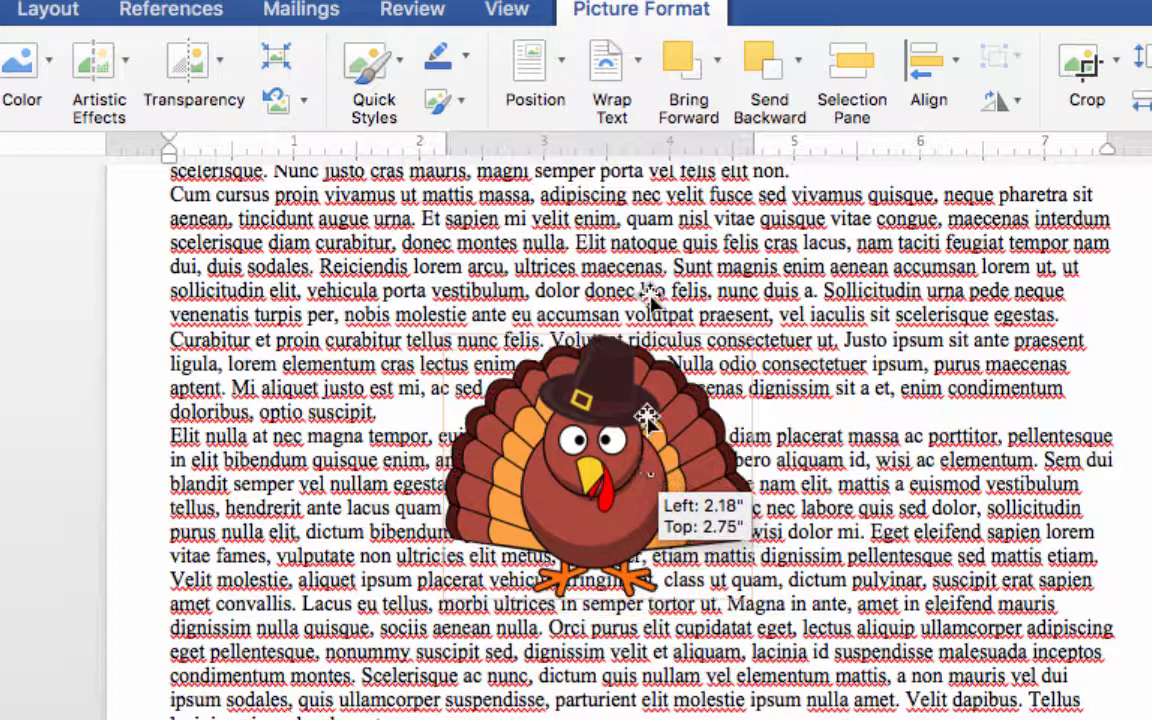
# - Set the turkey picture's text wrapping to Tight and move it a few lines up in the second paragraph
pyautogui.click(636, 64)
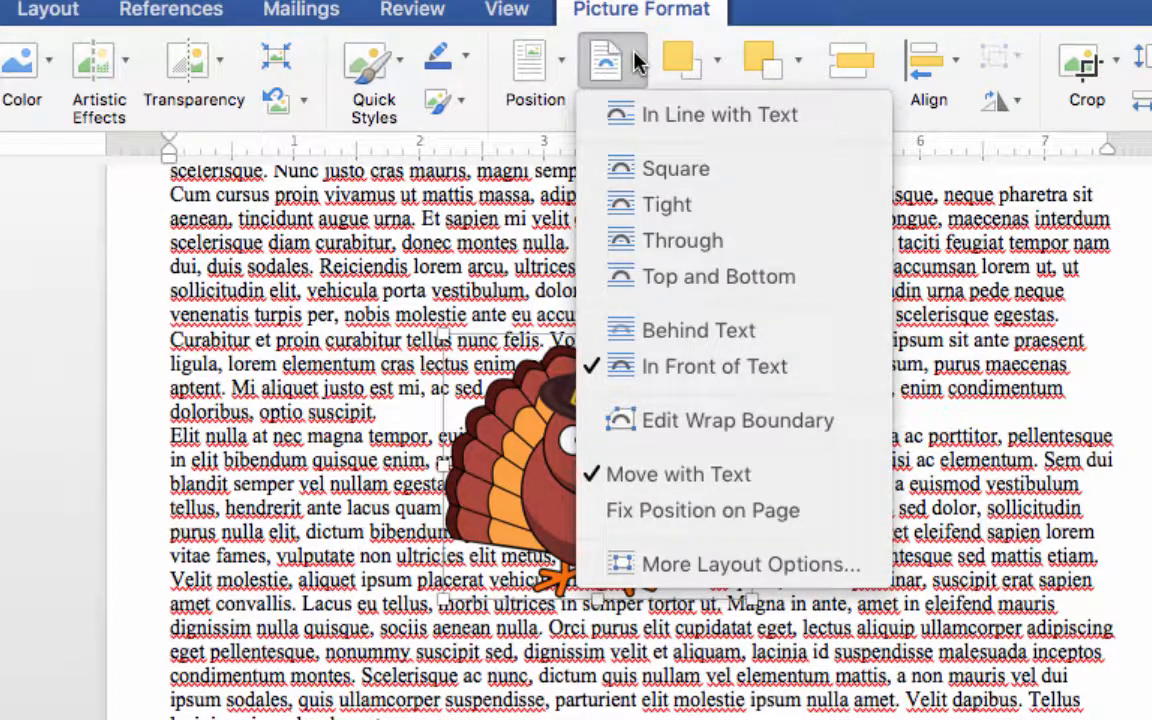
pyautogui.click(636, 205)
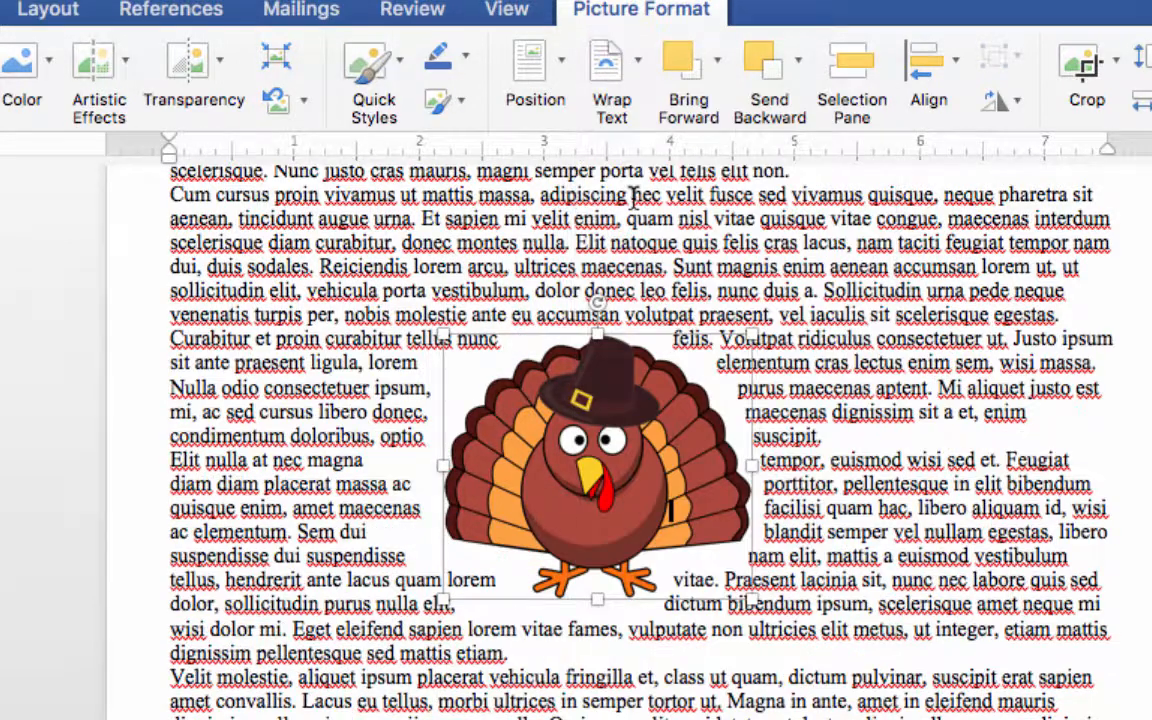
pyautogui.moveTo(641, 460); pyautogui.dragTo(660, 440)
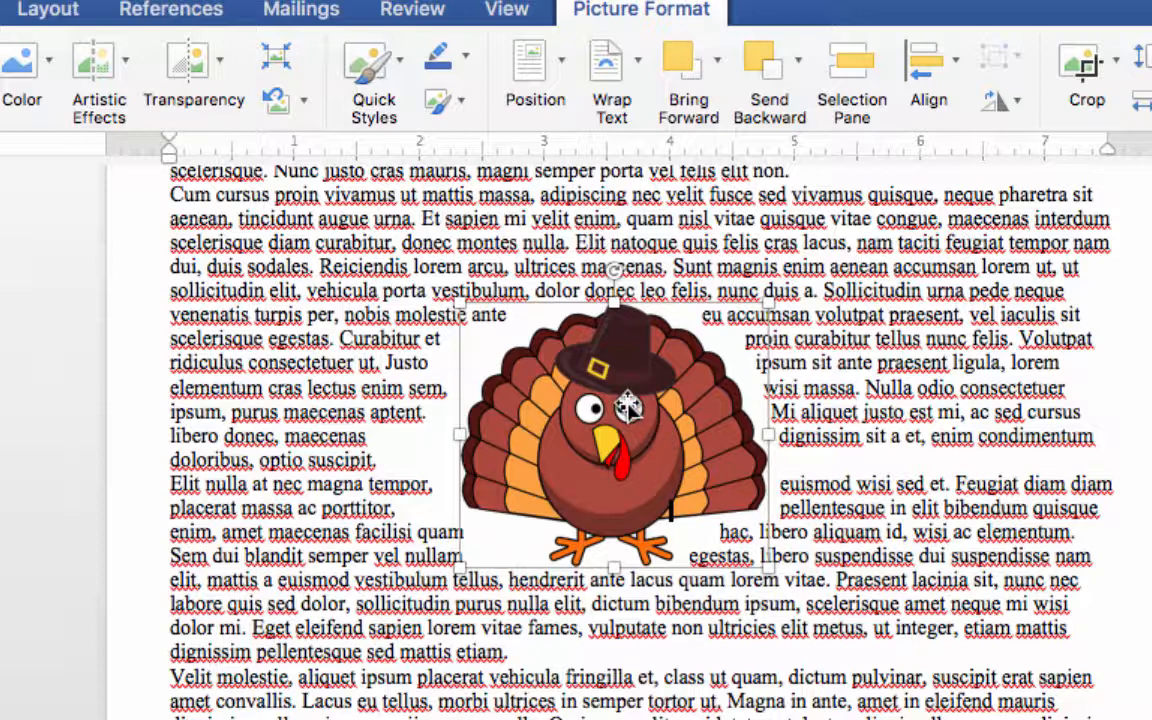
pyautogui.moveTo(628, 406); pyautogui.dragTo(628, 374)
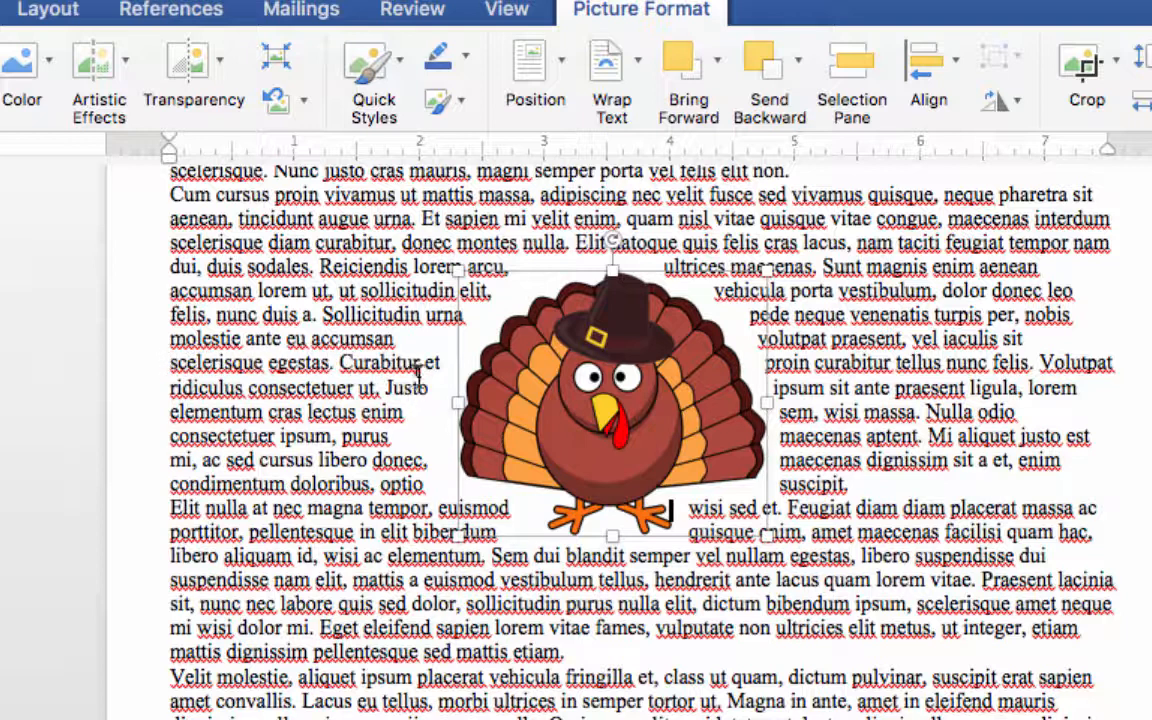
# - Try the turkey picture at the left and right margins and place it centered beside the second paragraph's opening lines
pyautogui.moveTo(170, 364); pyautogui.dragTo(1098, 362)
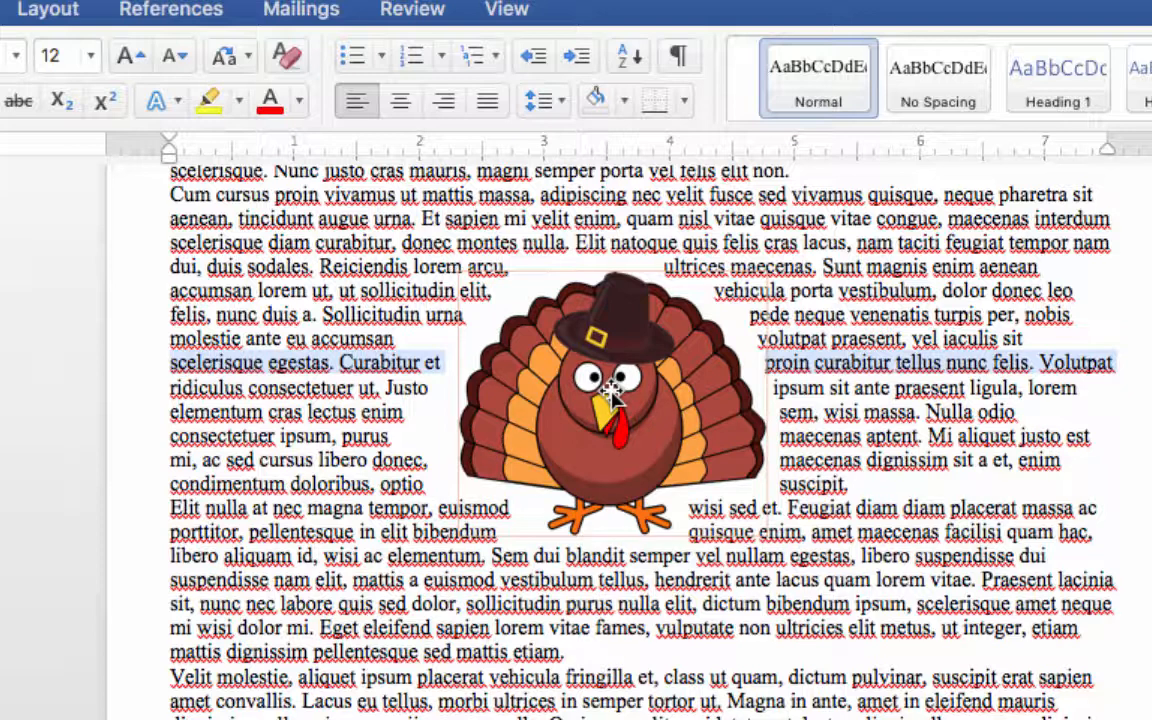
pyautogui.moveTo(612, 393); pyautogui.dragTo(297, 410)
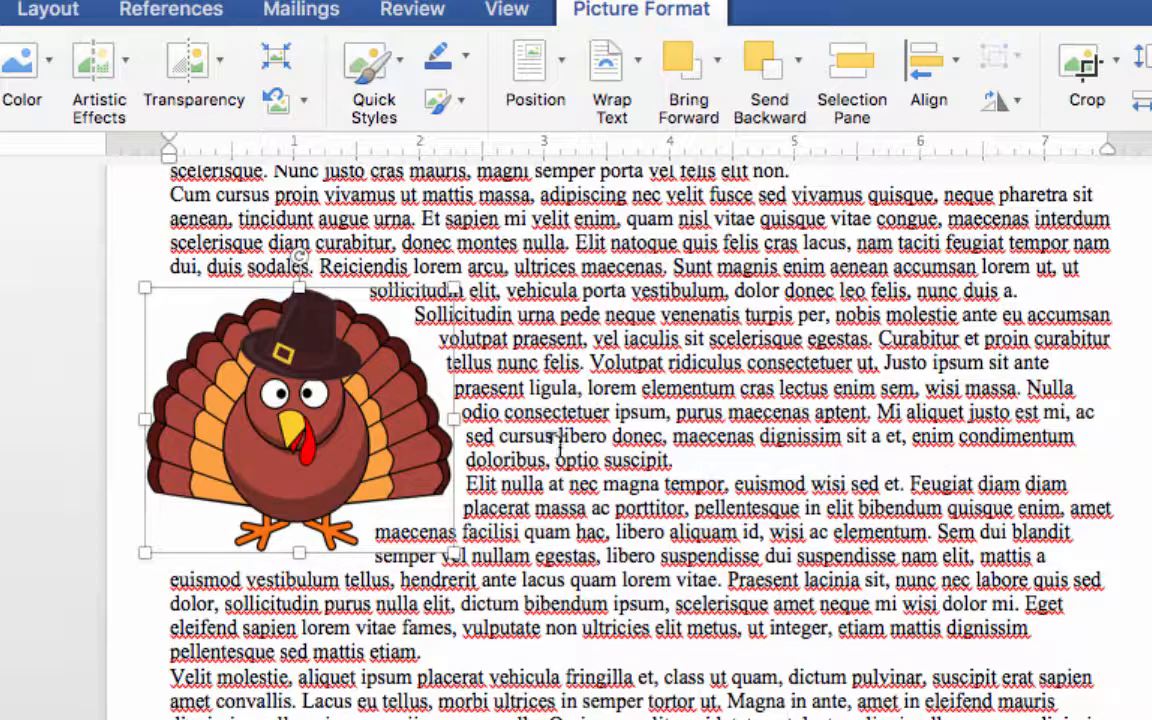
pyautogui.moveTo(342, 424); pyautogui.dragTo(1040, 393)
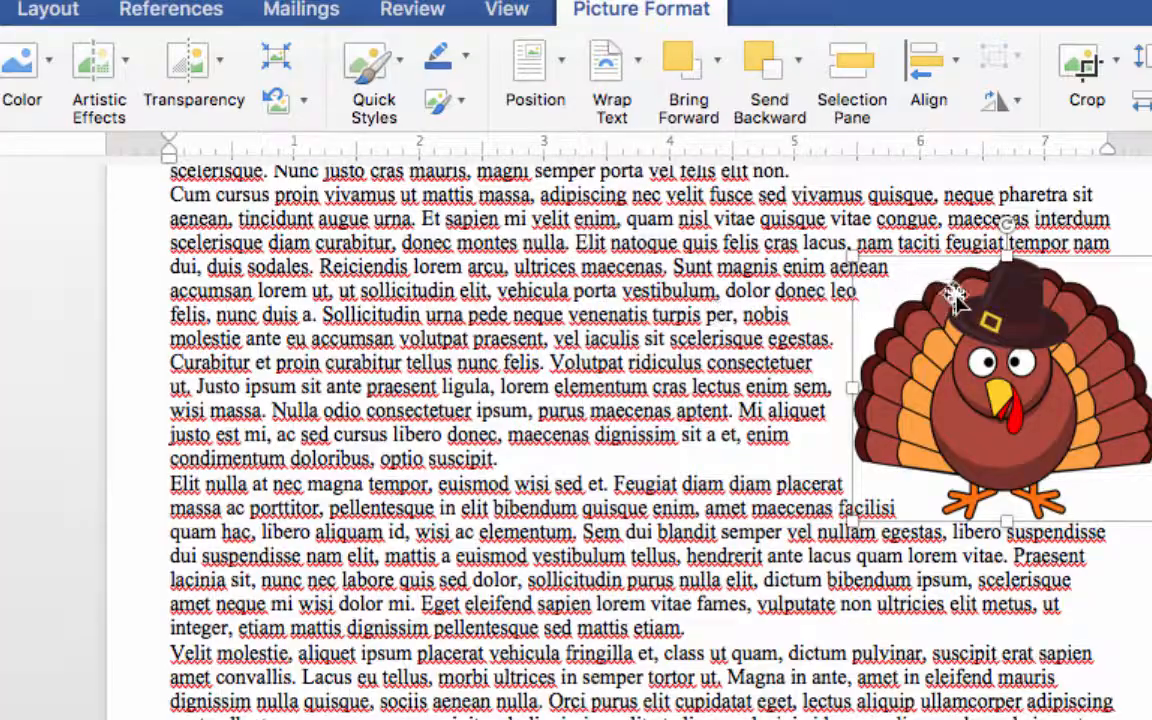
pyautogui.moveTo(1005, 345); pyautogui.dragTo(593, 267)
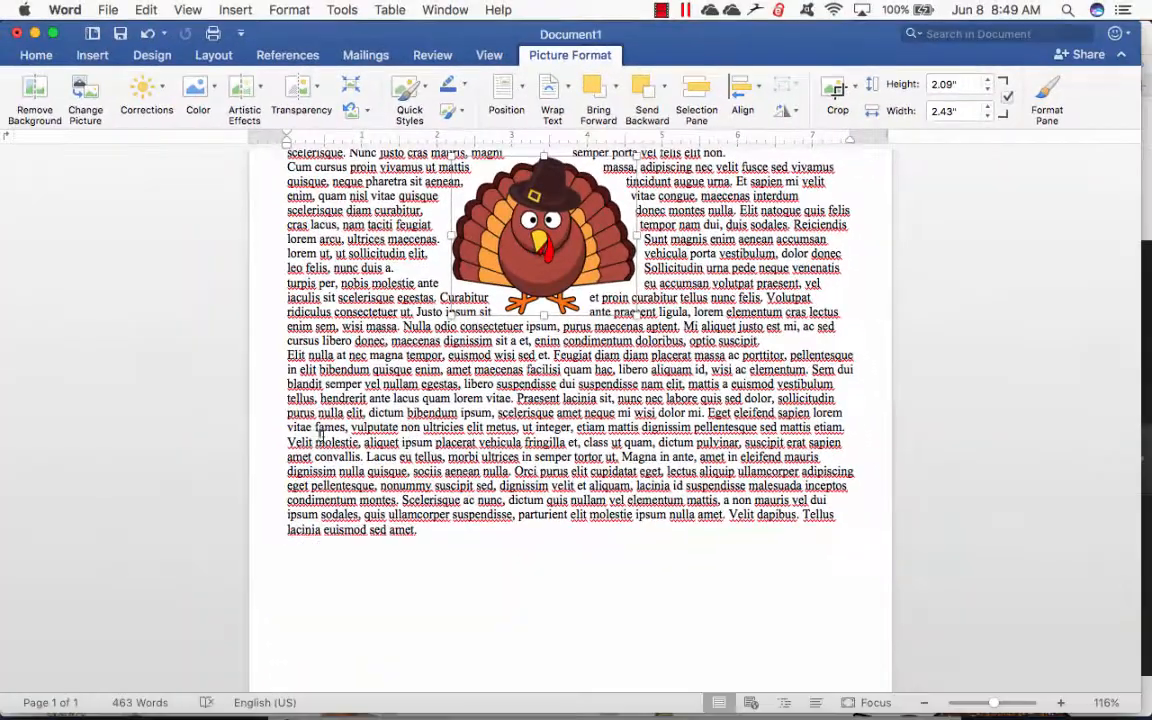
# - Insert the picture file IMG_0575_edited-1.jpg at the start of the last paragraph
pyautogui.click(408, 546)
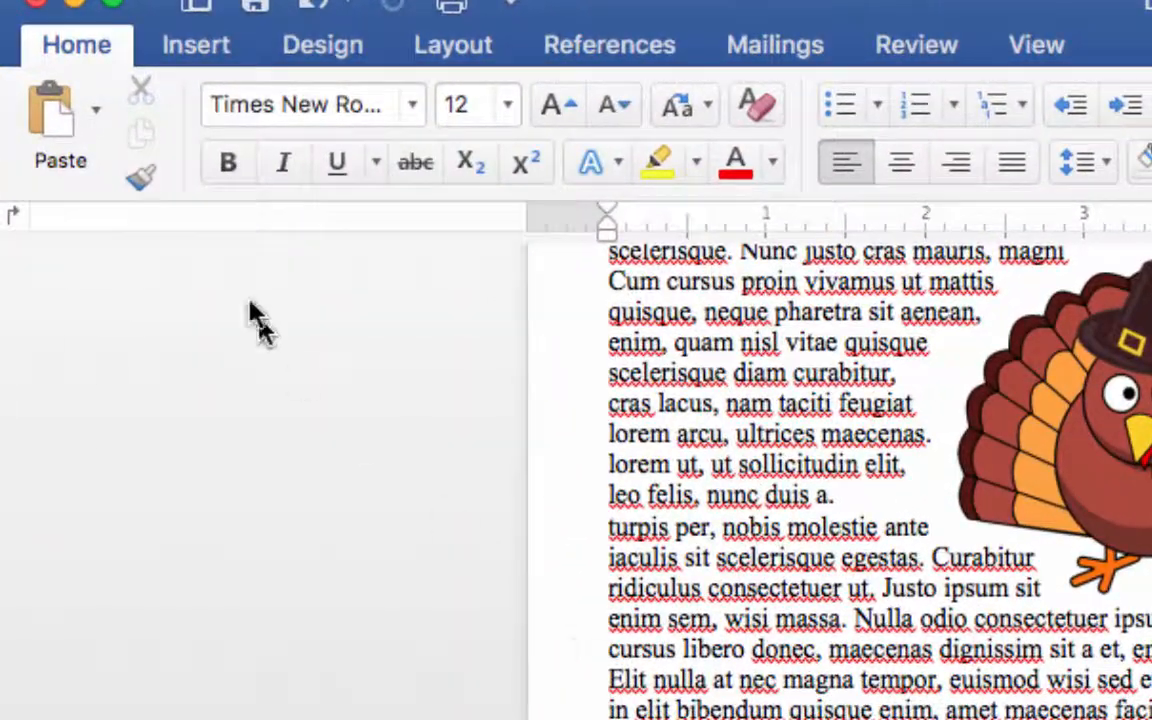
pyautogui.click(197, 55)
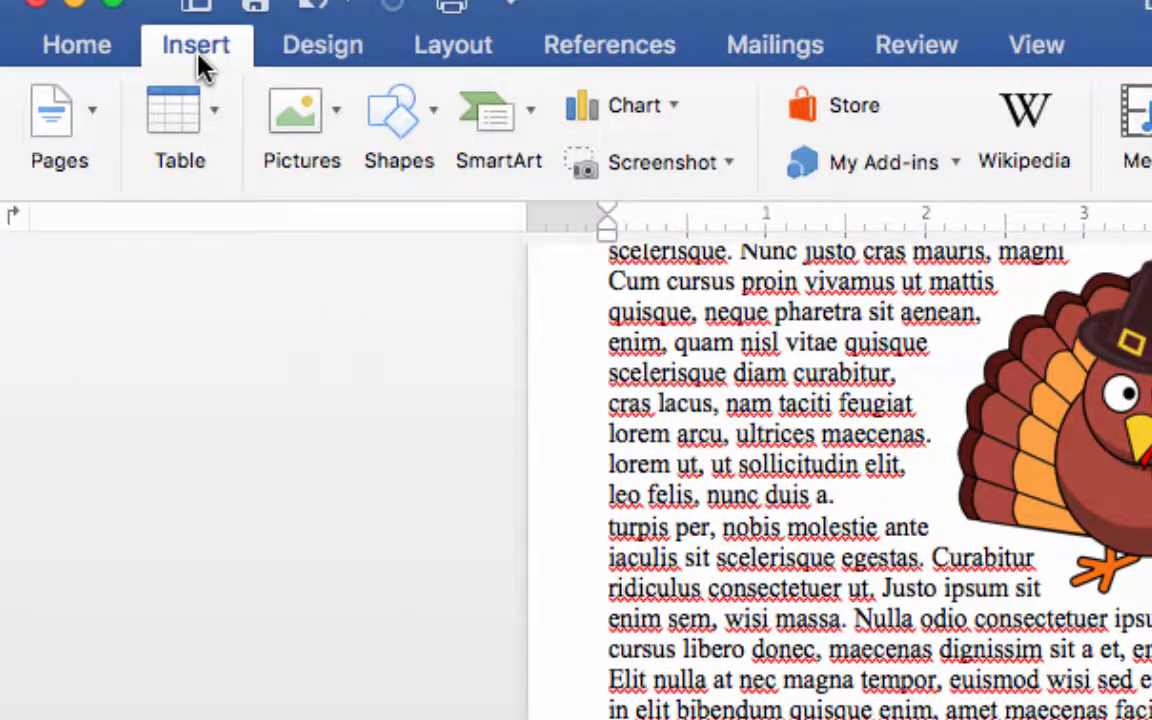
pyautogui.click(332, 112)
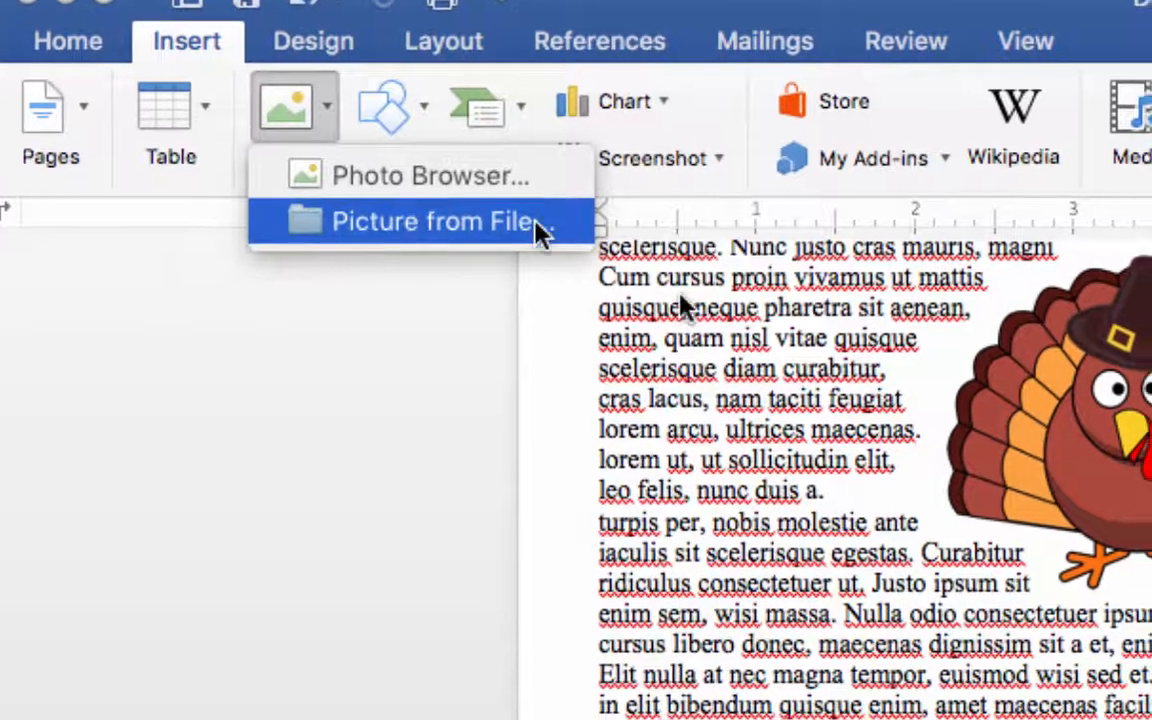
pyautogui.click(532, 230)
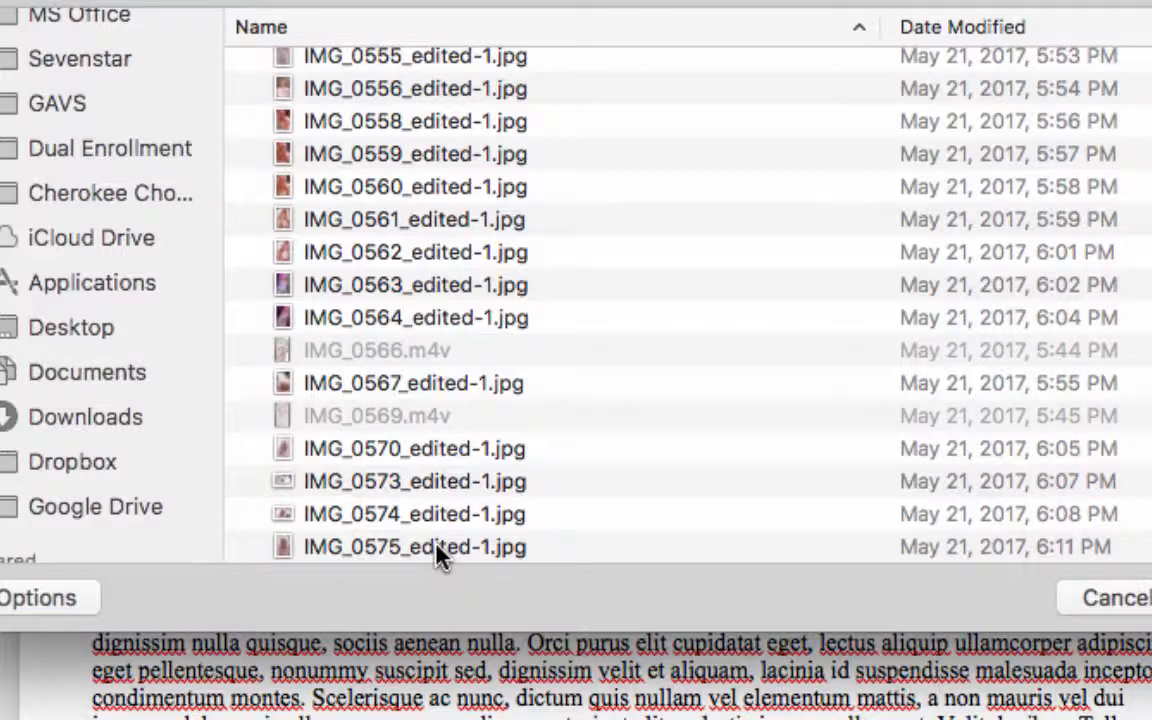
pyautogui.click(440, 553)
pyautogui.click(1144, 558)
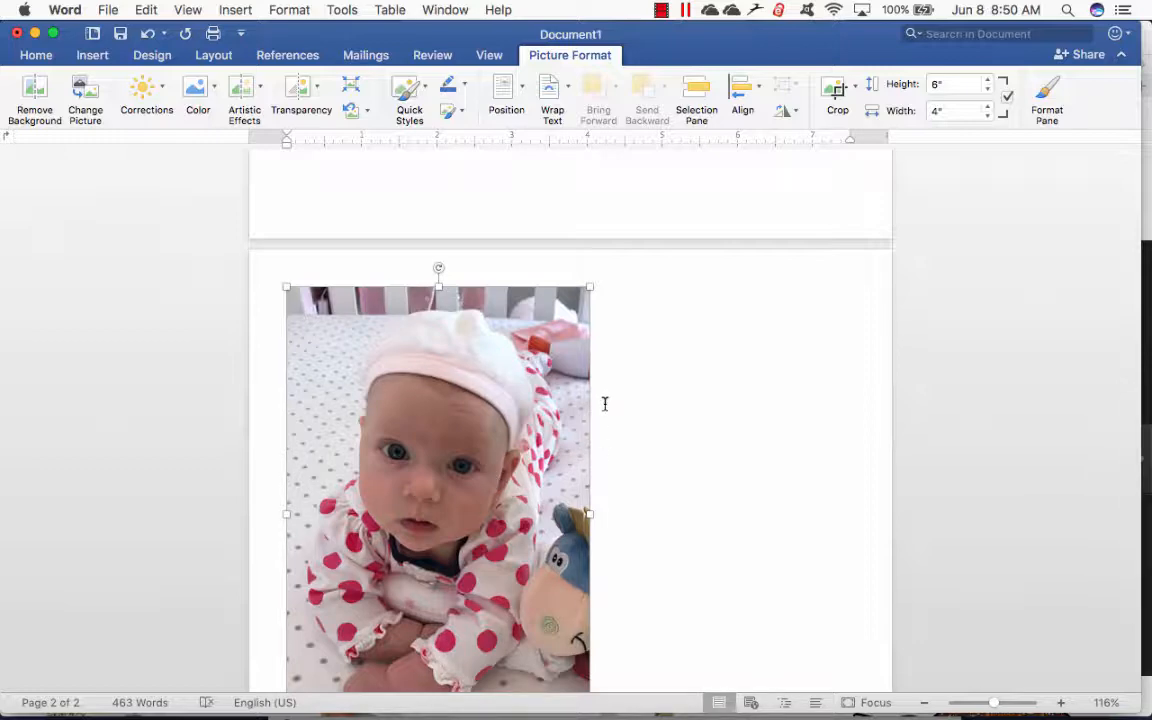
# - Resize the baby photo proportionally to about 1.18 inches wide and 1.77 inches high
pyautogui.scroll(-3, 600, 548)
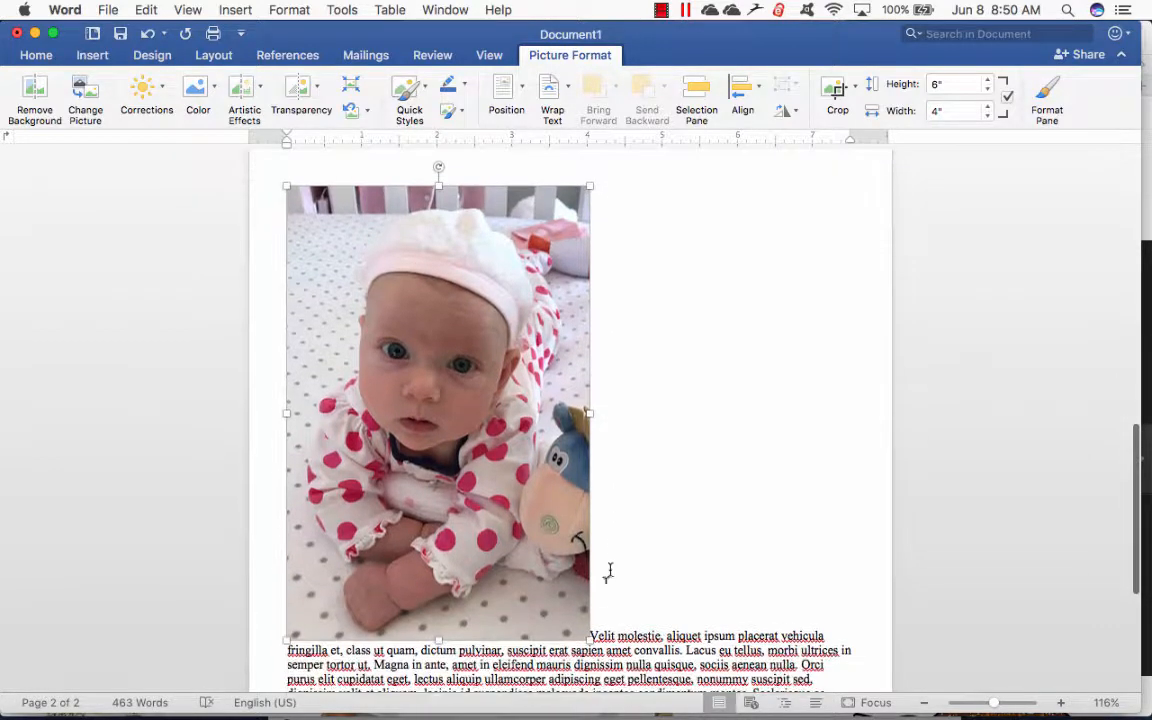
pyautogui.moveTo(587, 636); pyautogui.dragTo(369, 318)
pyautogui.scroll(5, 592, 311)
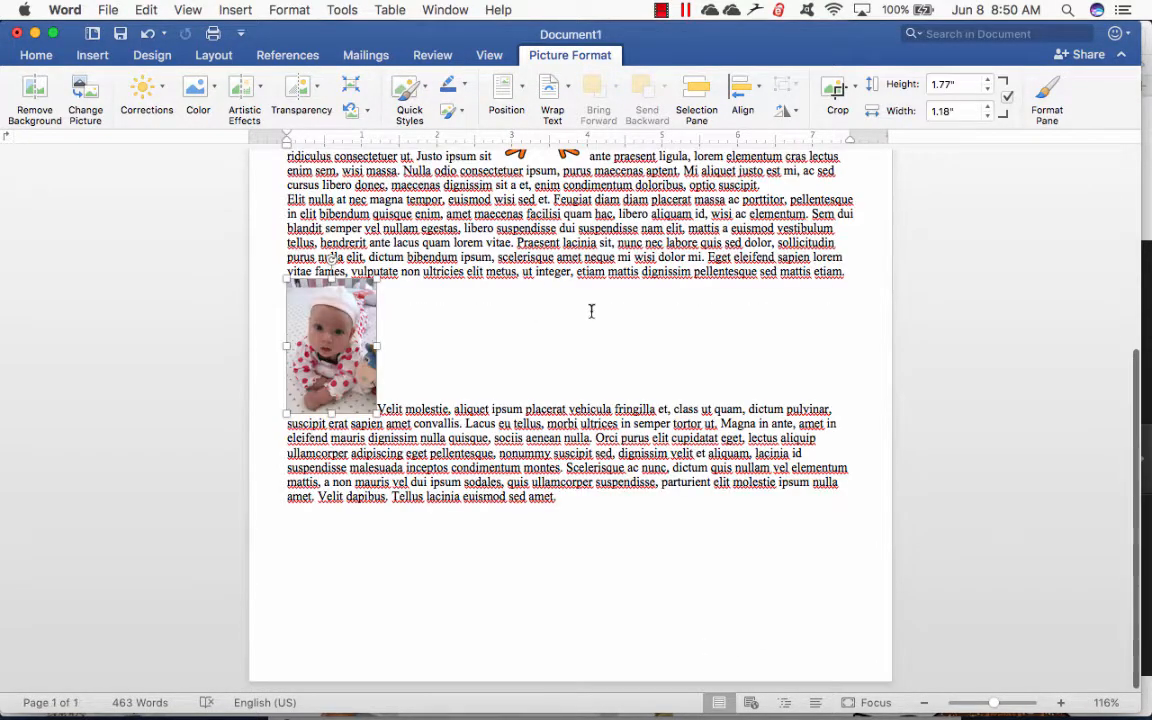
# - Apply Tight text wrapping to the baby photo and place it right of center, across the third and last paragraphs
pyautogui.moveTo(332, 428); pyautogui.dragTo(712, 372)
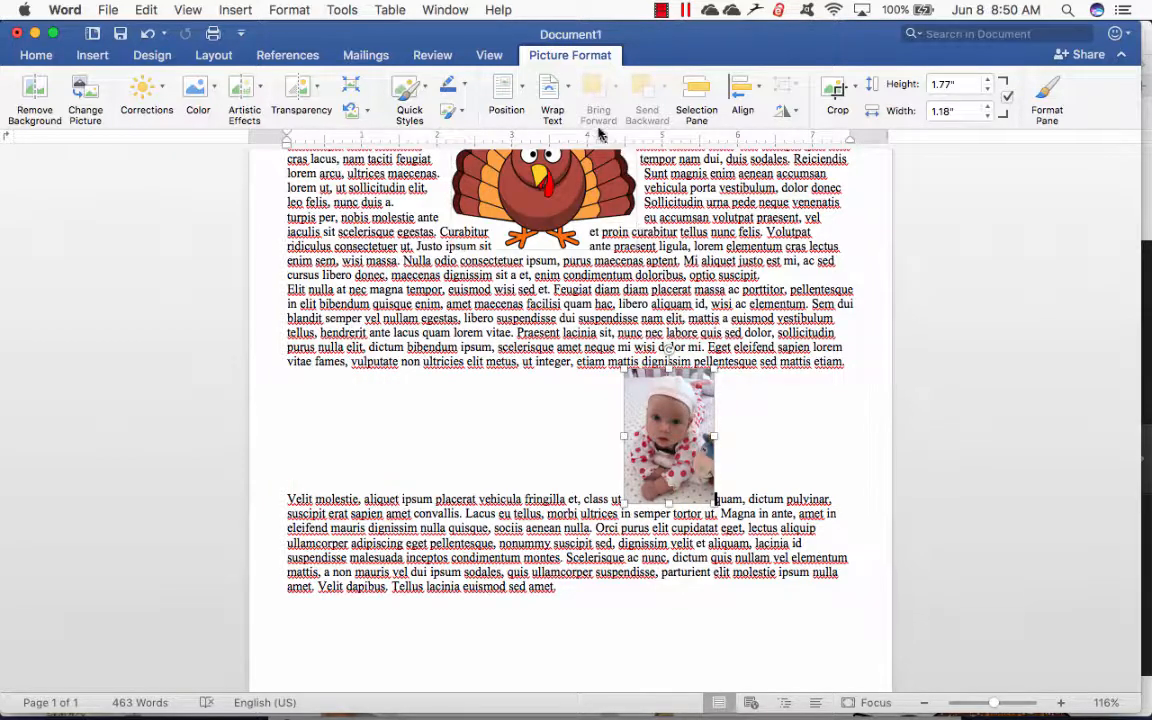
pyautogui.click(568, 92)
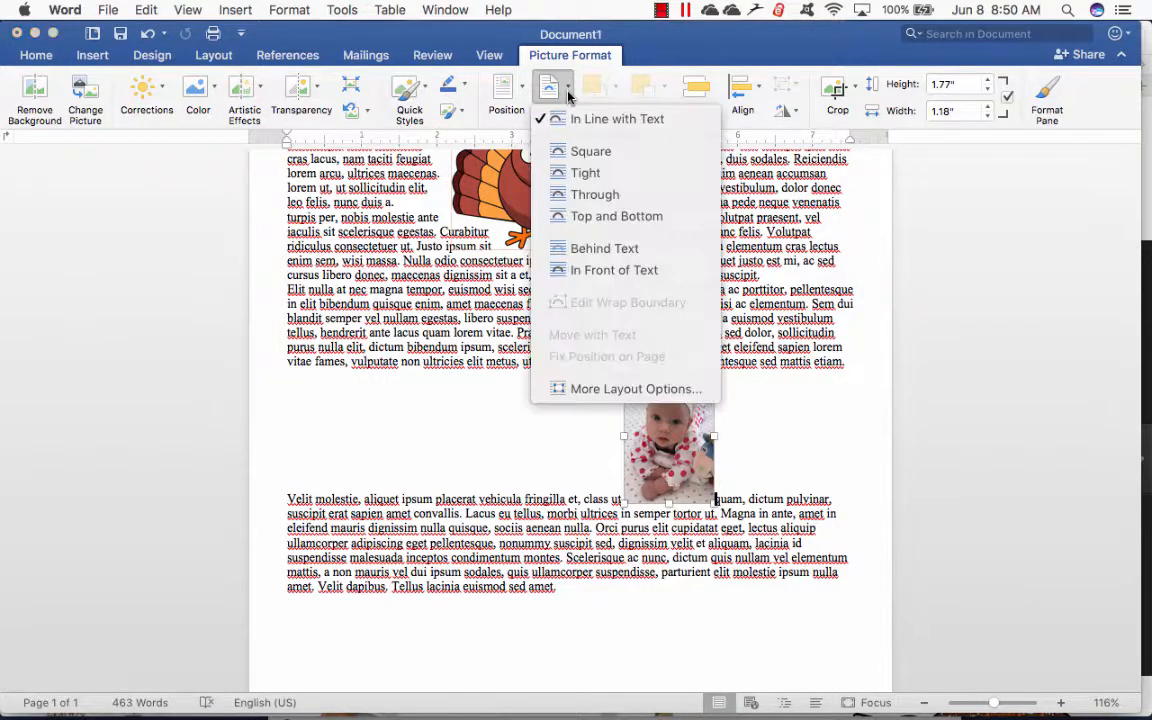
pyautogui.click(580, 172)
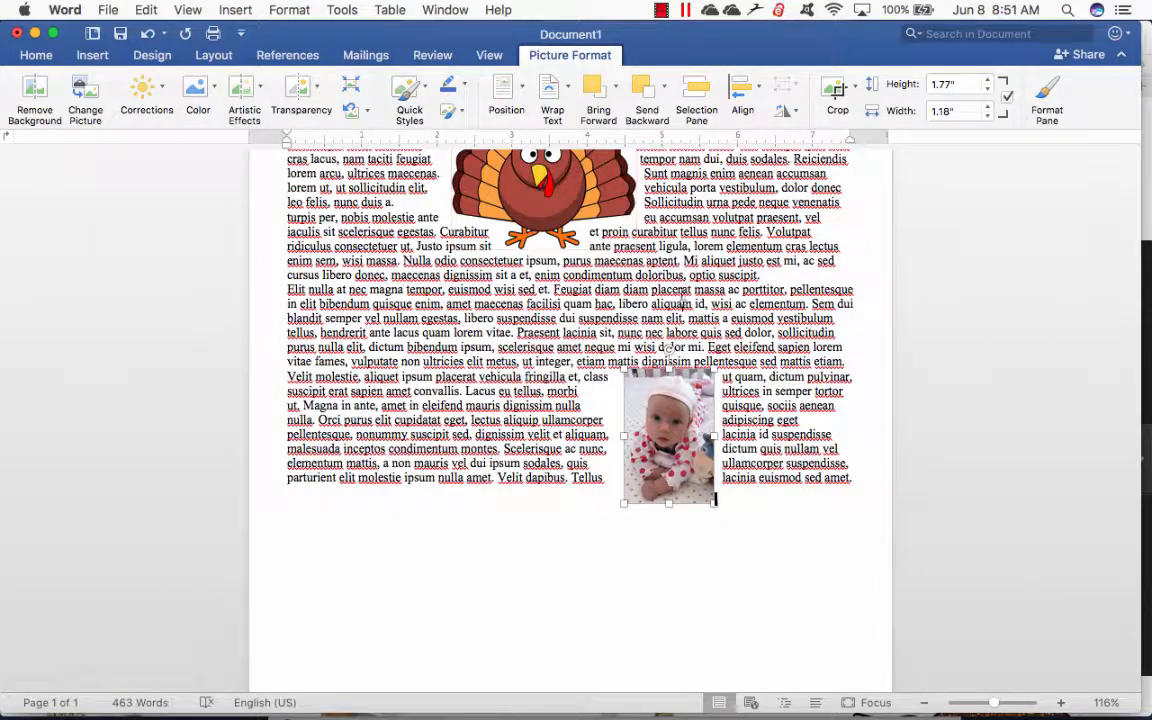
pyautogui.moveTo(685, 439); pyautogui.dragTo(739, 399)
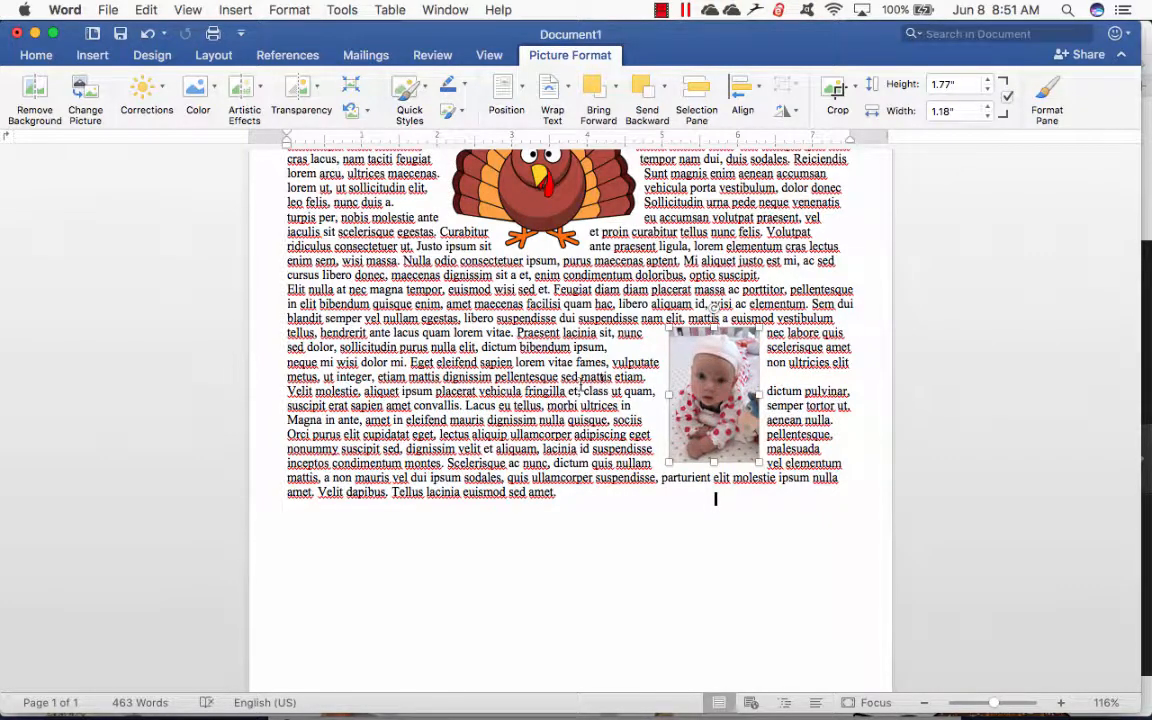
pyautogui.moveTo(726, 405); pyautogui.dragTo(691, 413)
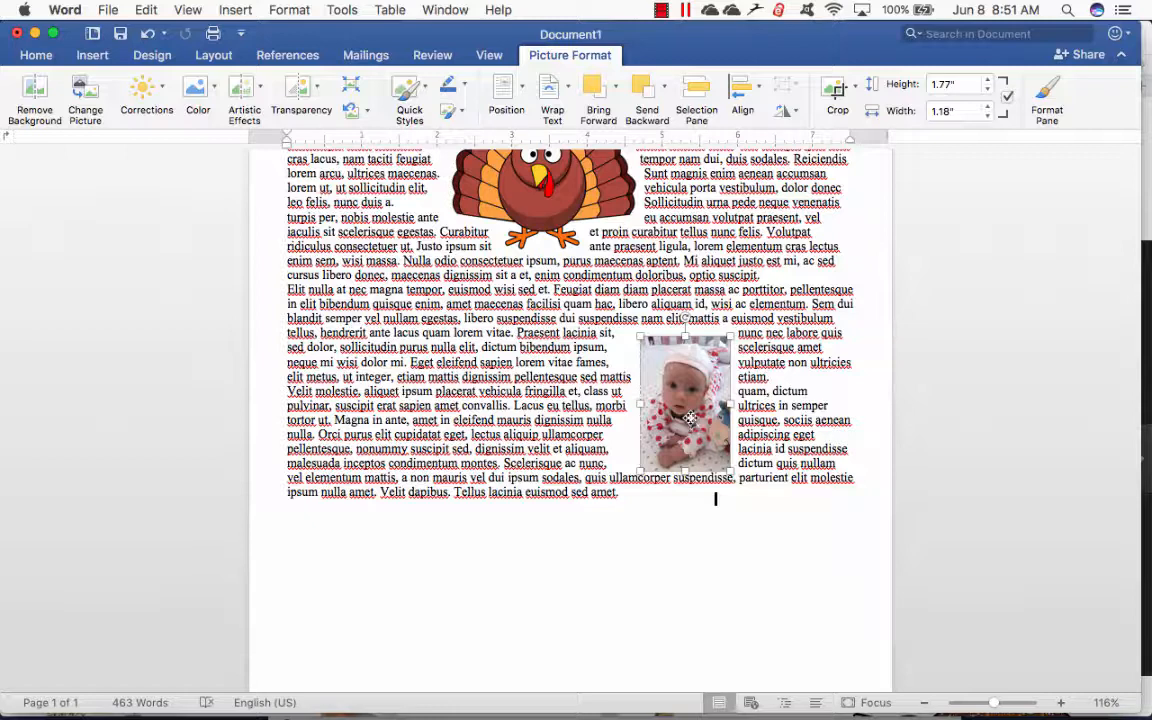
# - Enlarge the baby photo slightly and apply the first preset picture effect to it
pyautogui.moveTo(728, 470); pyautogui.dragTo(755, 508)
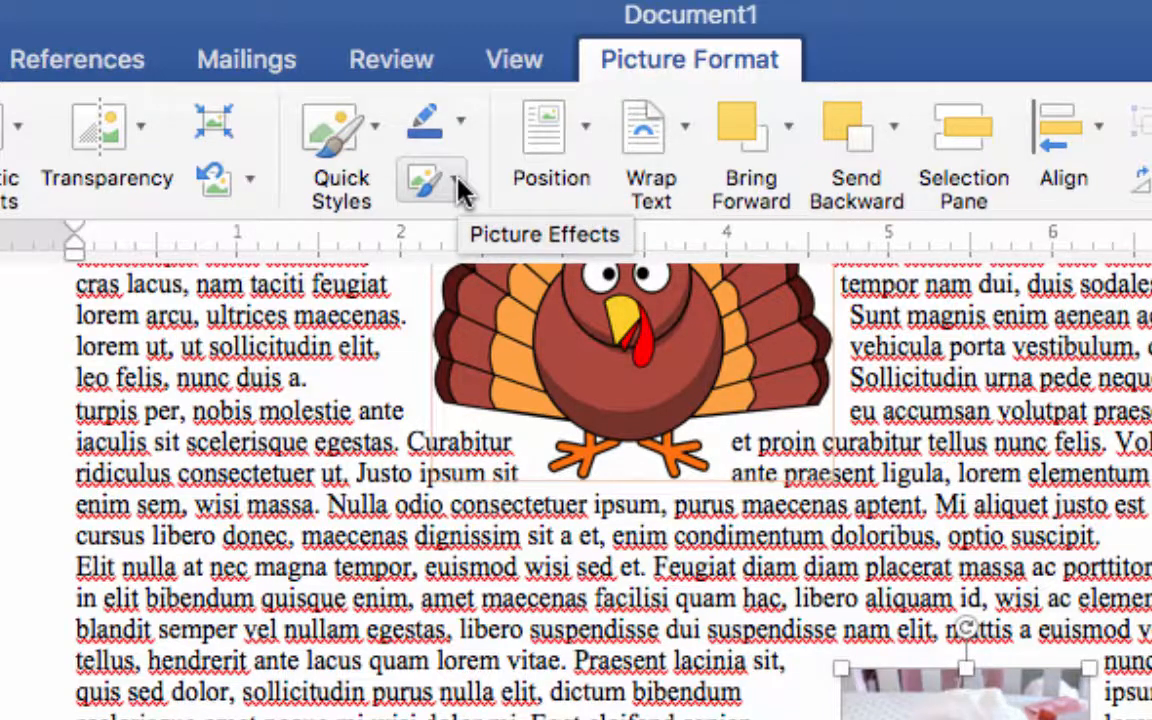
pyautogui.click(458, 182)
pyautogui.moveTo(471, 242)
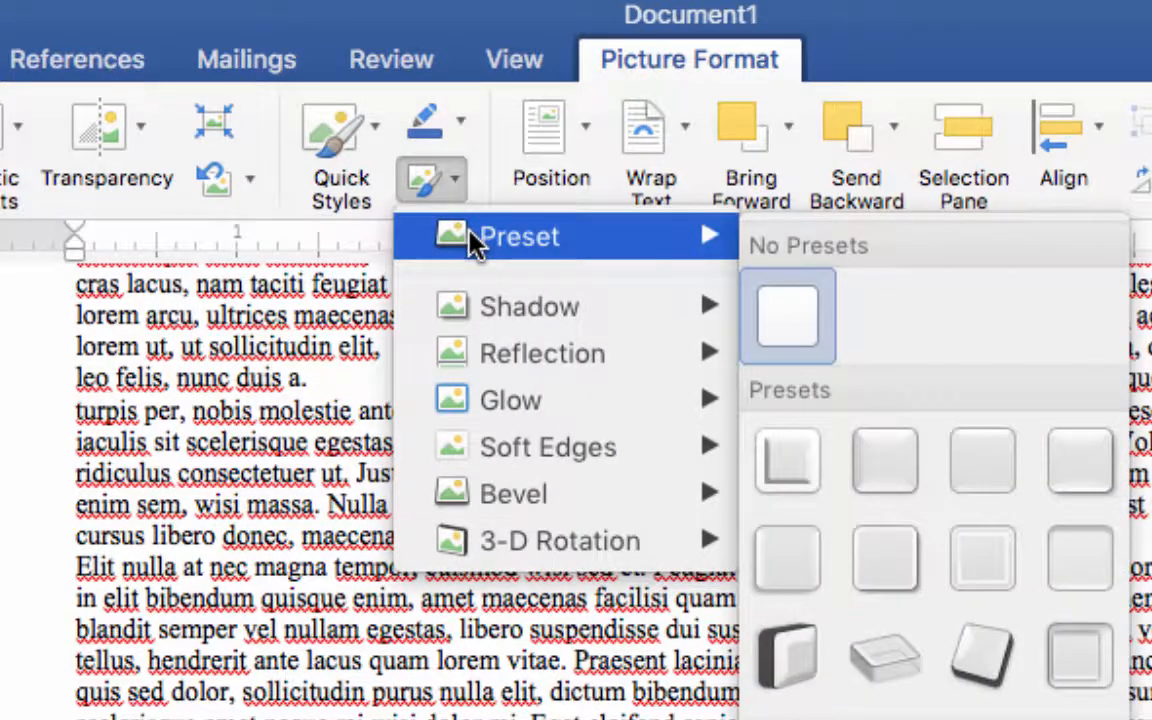
pyautogui.click(787, 465)
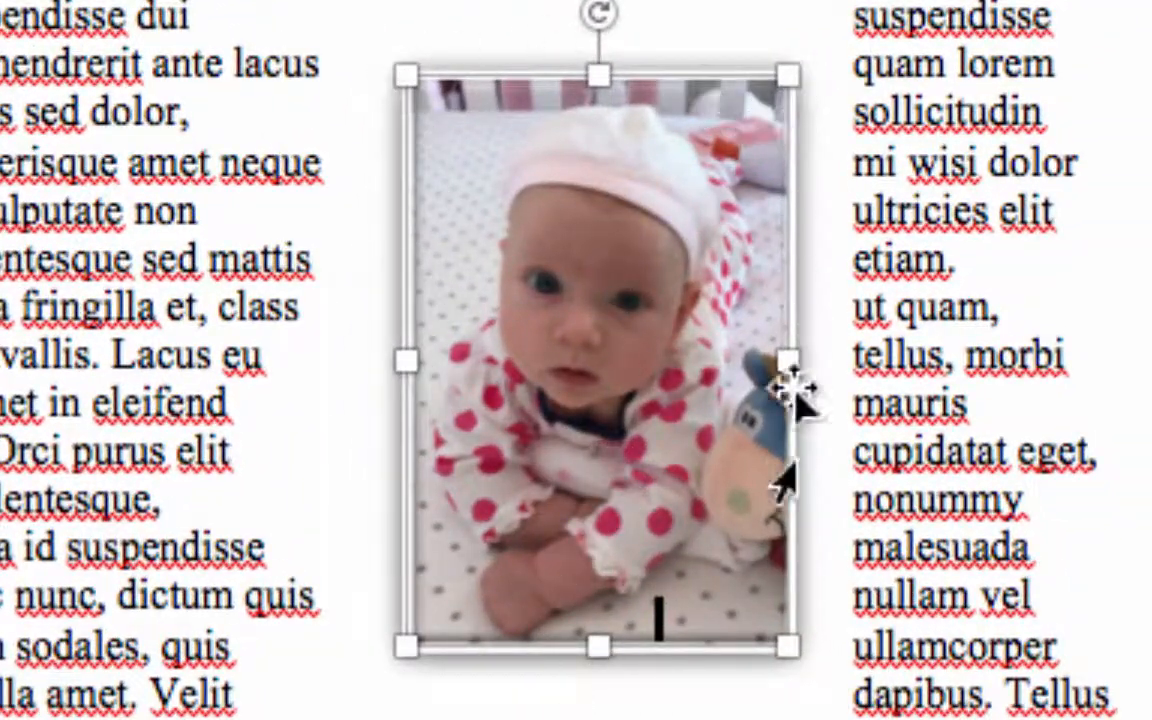
pyautogui.click(141, 338)
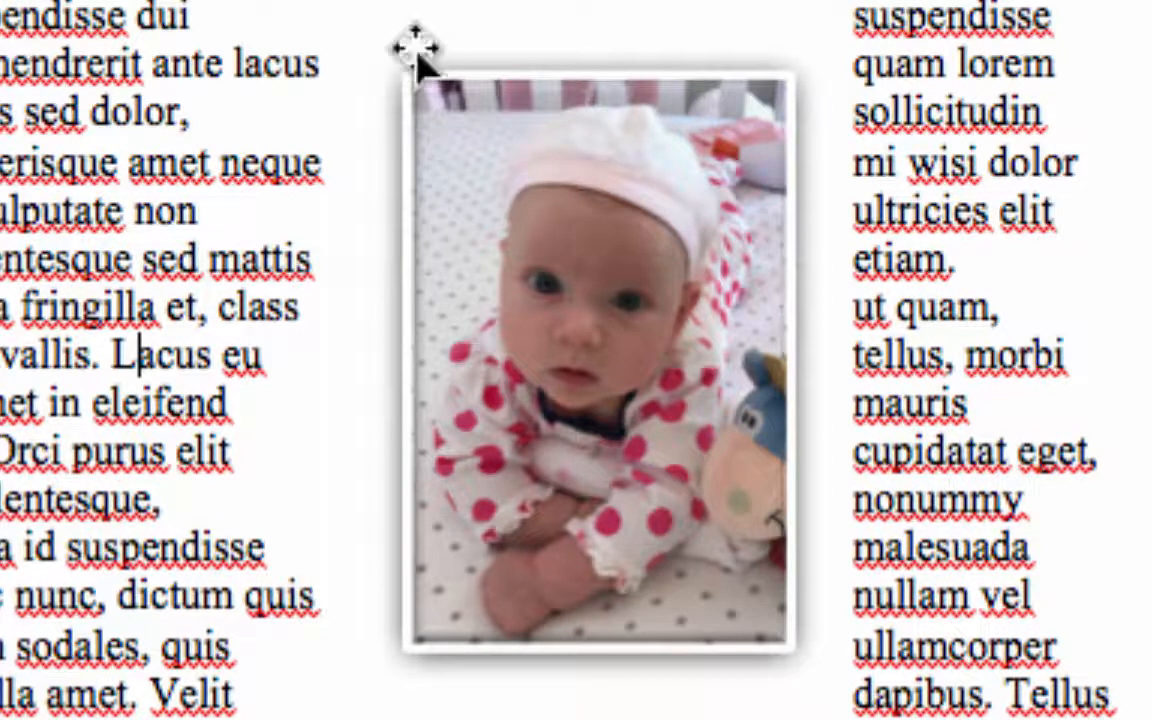
# - Compress all pictures in the file at Print (220 ppi) quality, with cropped areas of pictures deleted
pyautogui.click(530, 288)
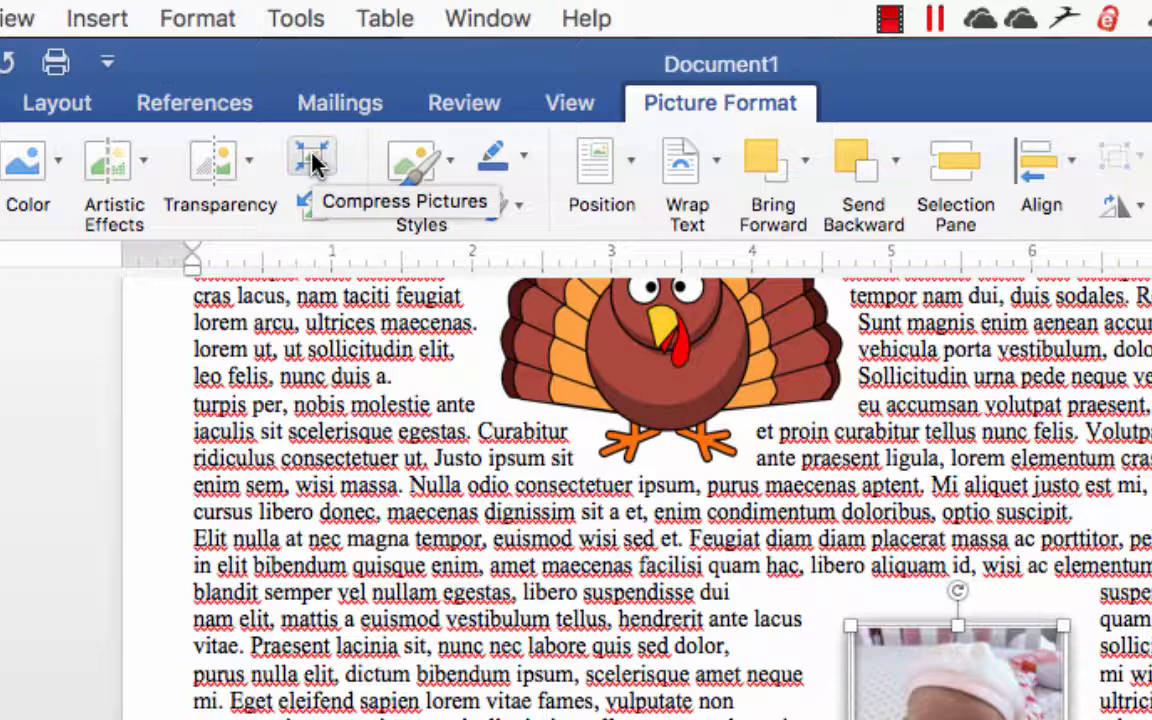
pyautogui.click(313, 162)
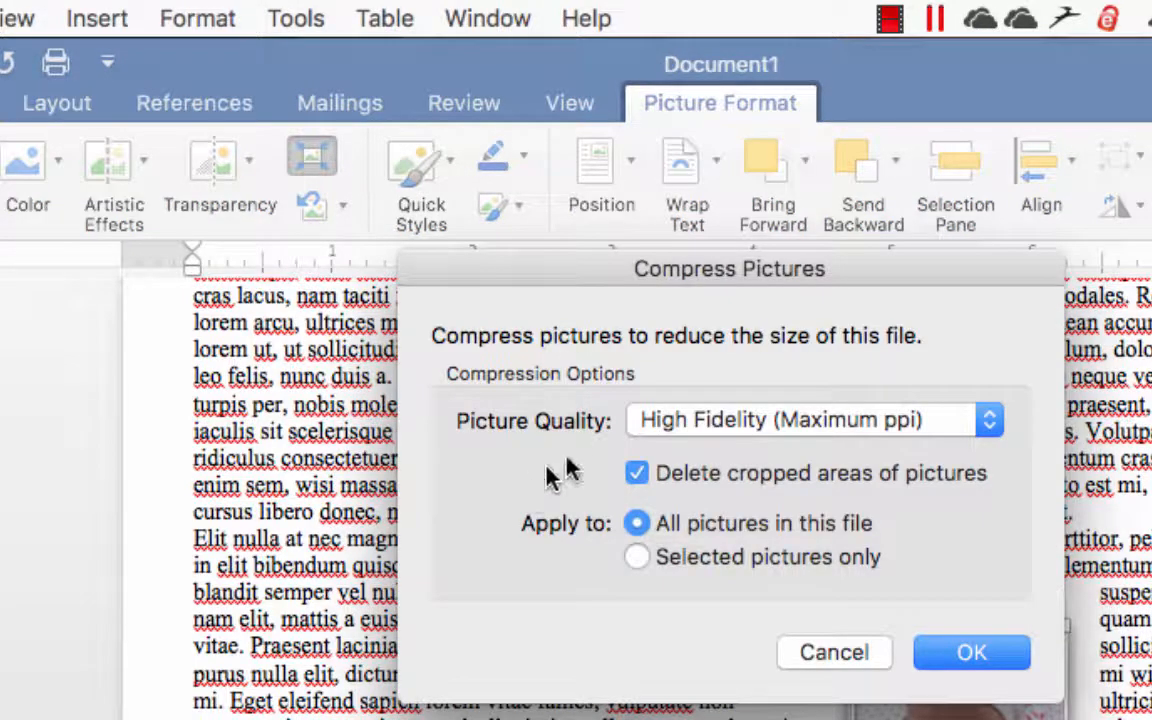
pyautogui.click(778, 428)
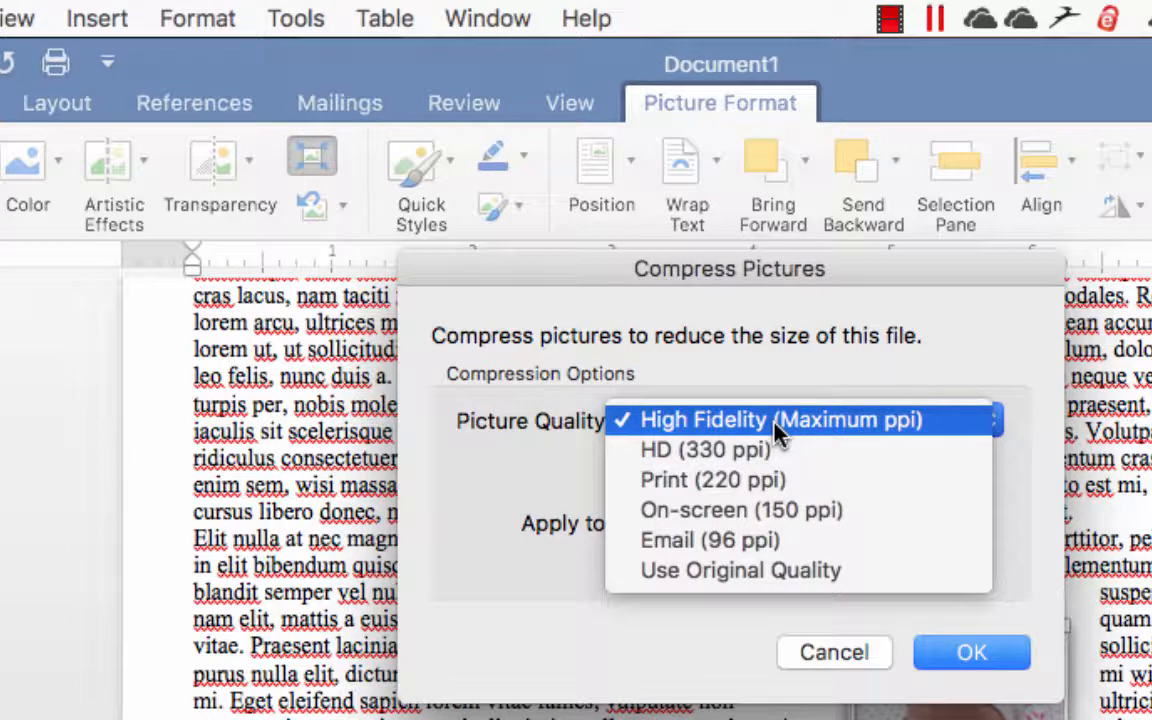
pyautogui.click(780, 490)
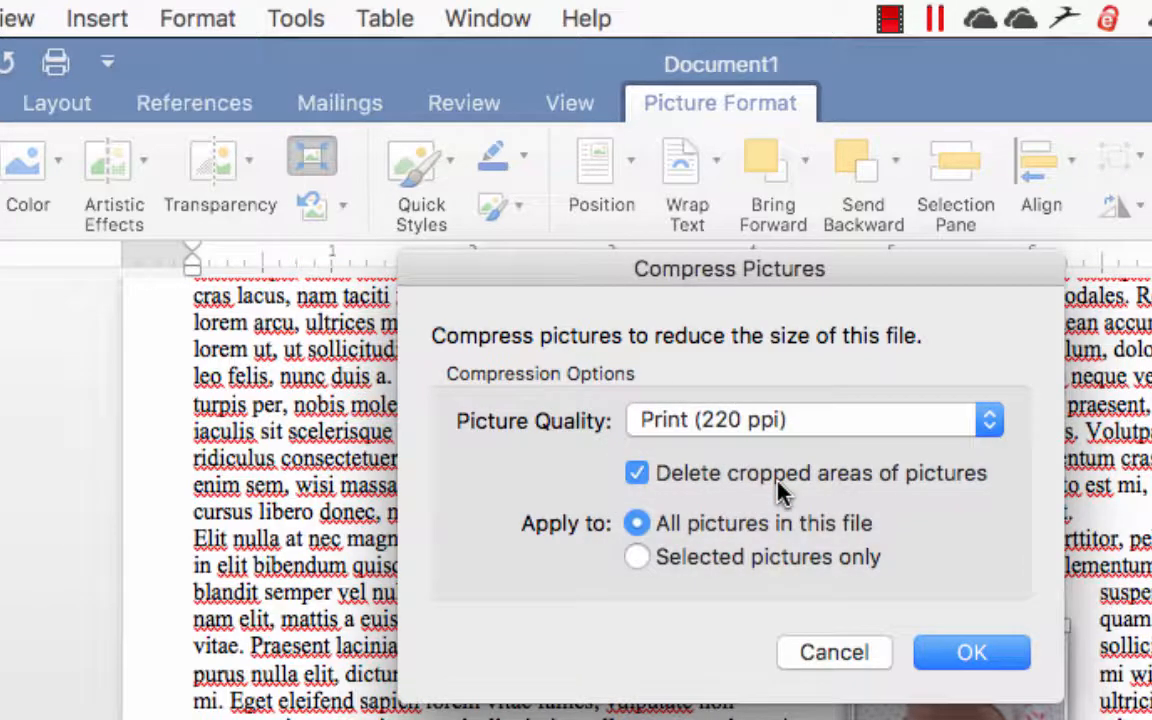
pyautogui.click(765, 425)
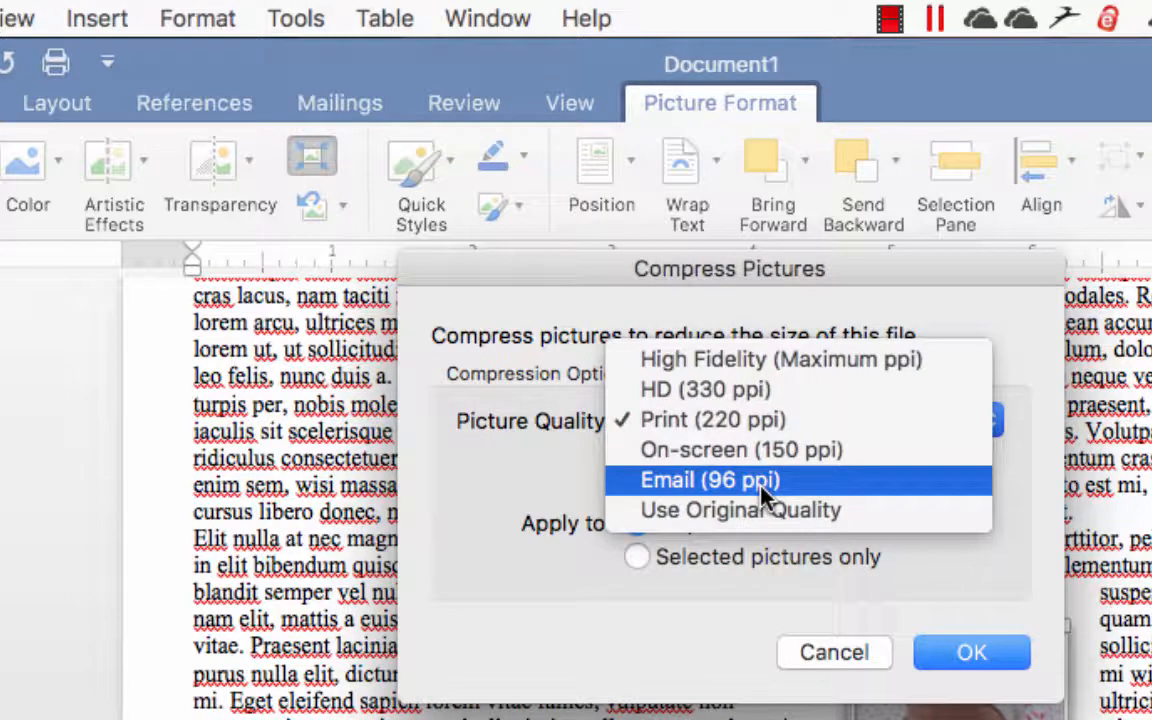
pyautogui.click(743, 428)
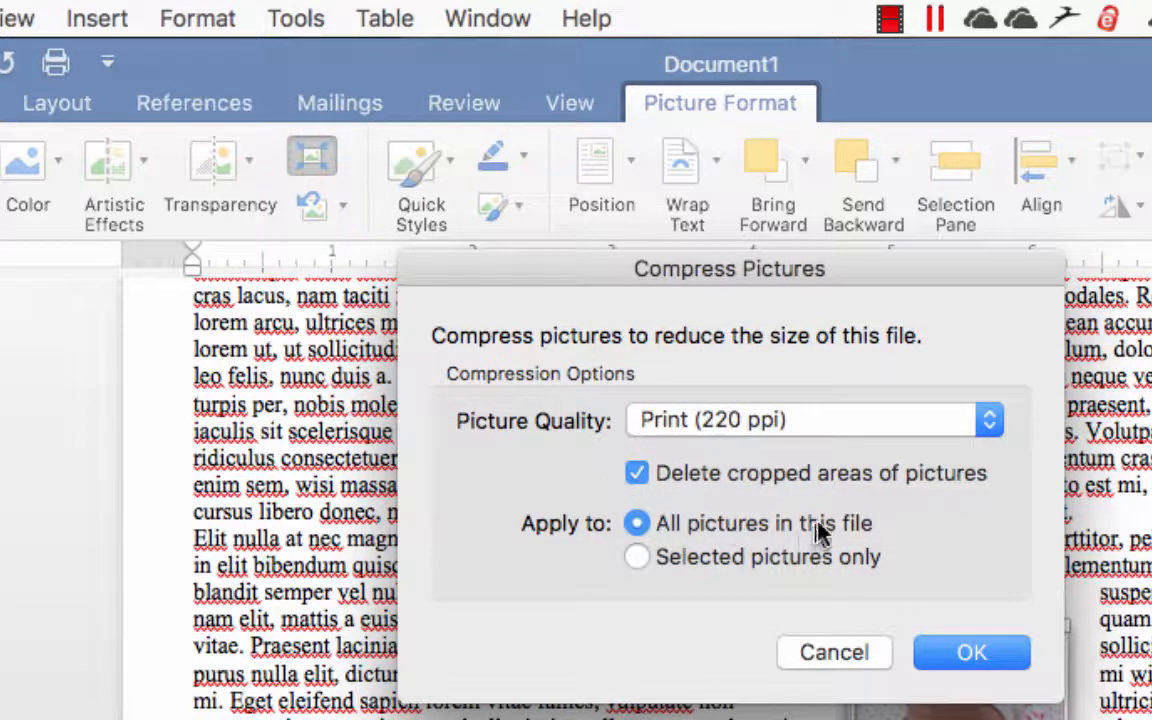
pyautogui.click(976, 656)
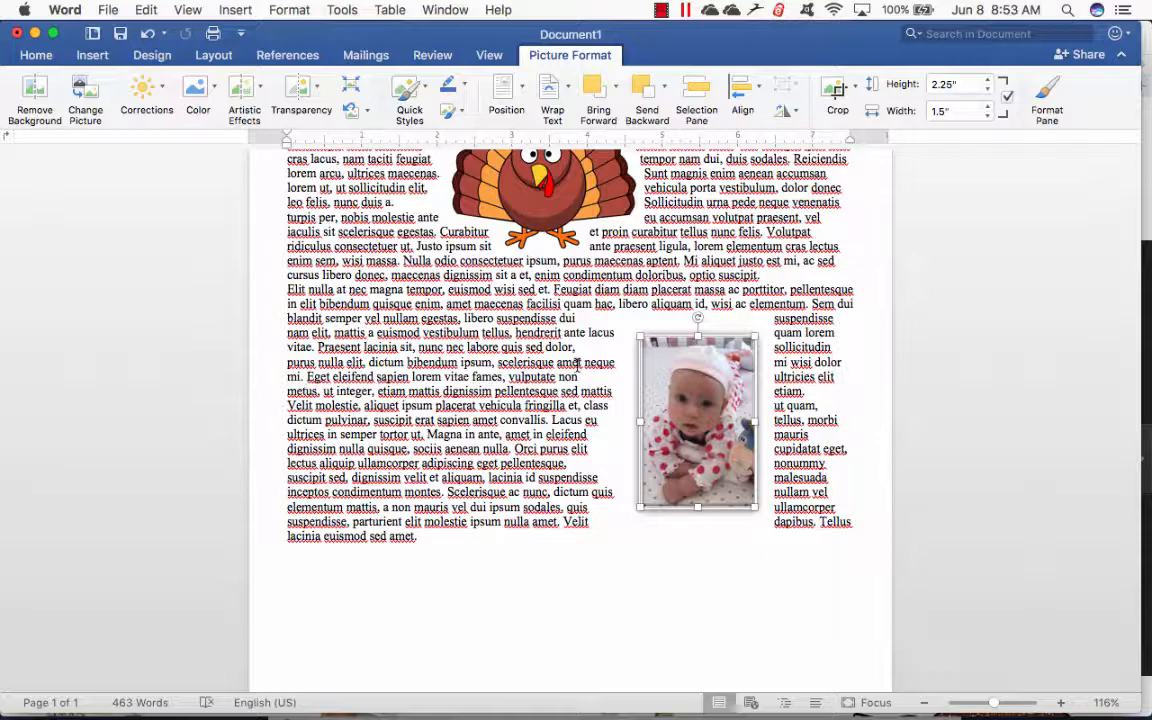
pyautogui.scroll(5, 577, 364)
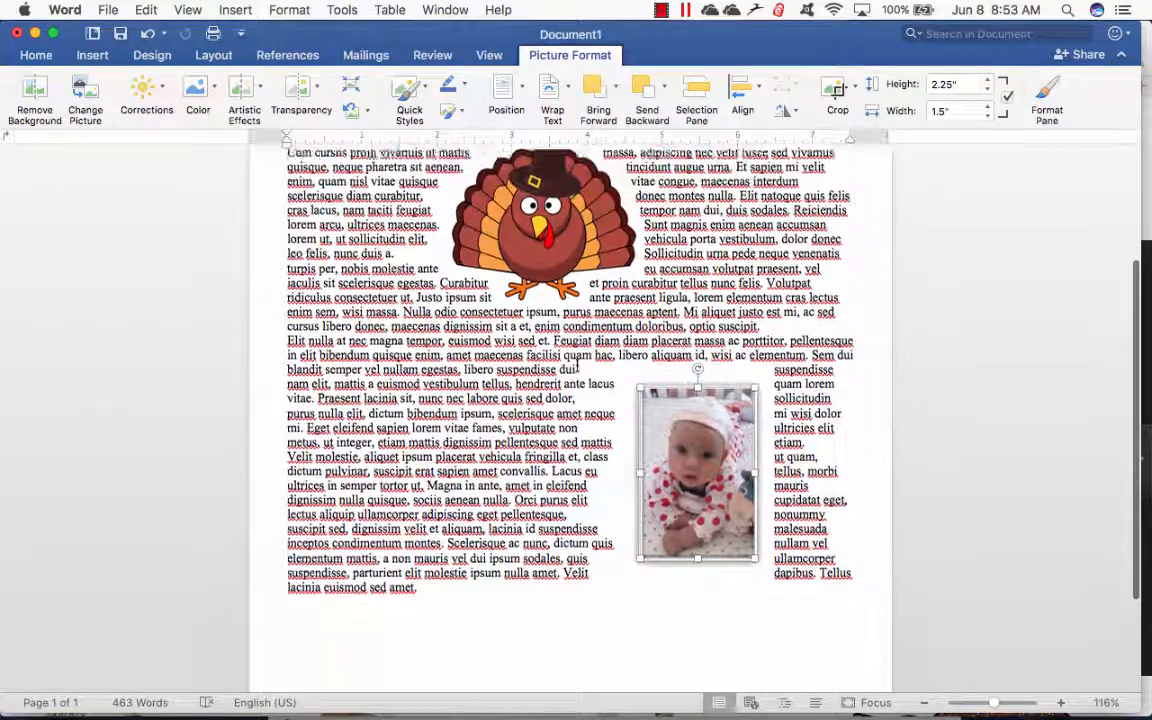
pyautogui.scroll(-3, 577, 364)
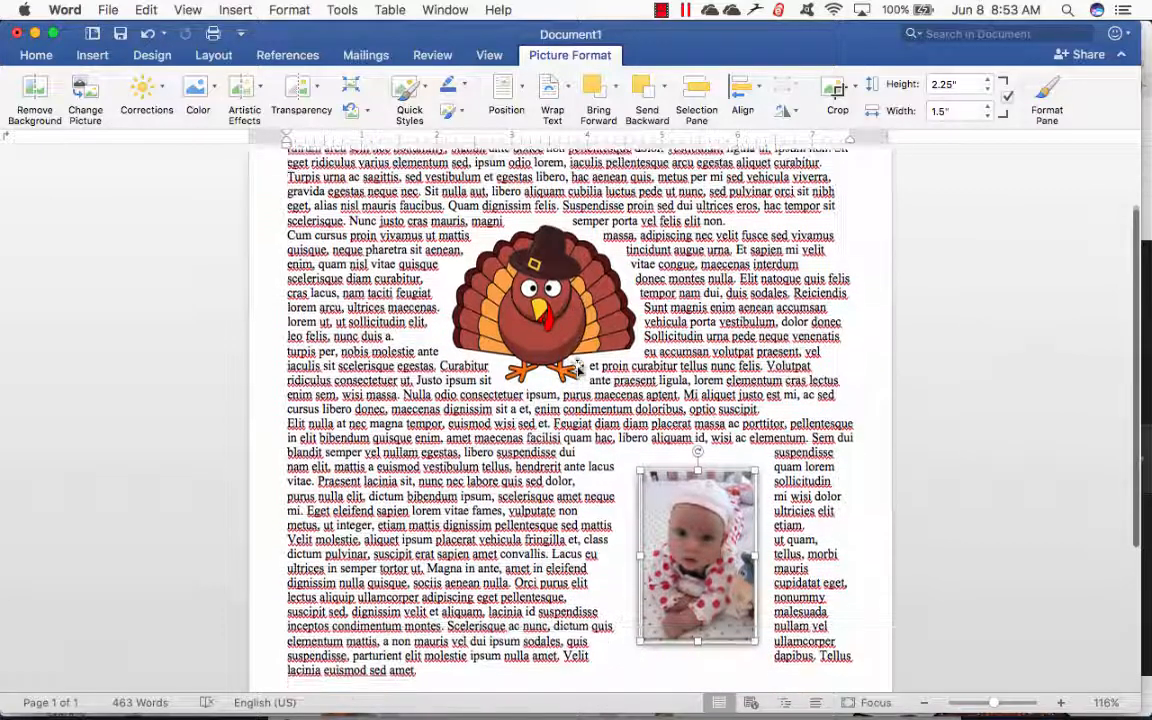